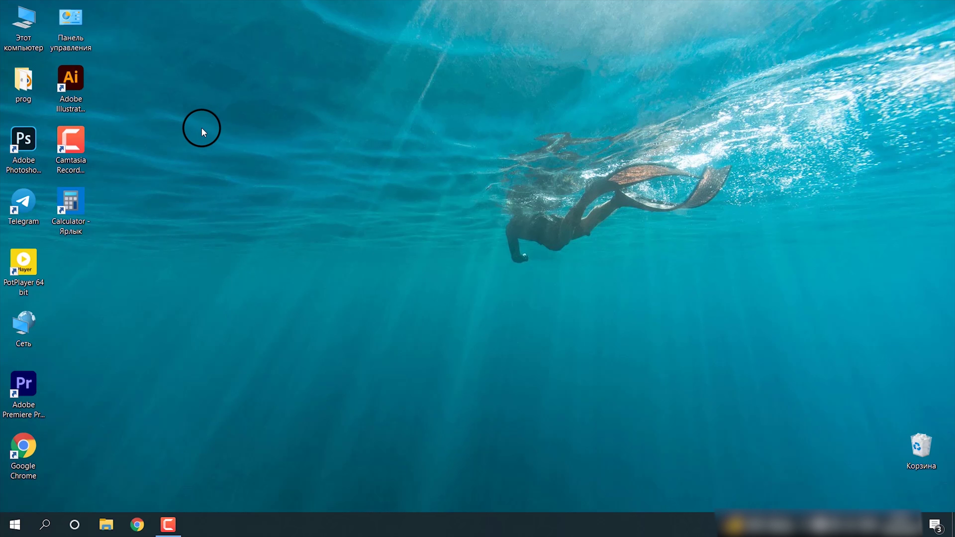
right_click(187, 89)
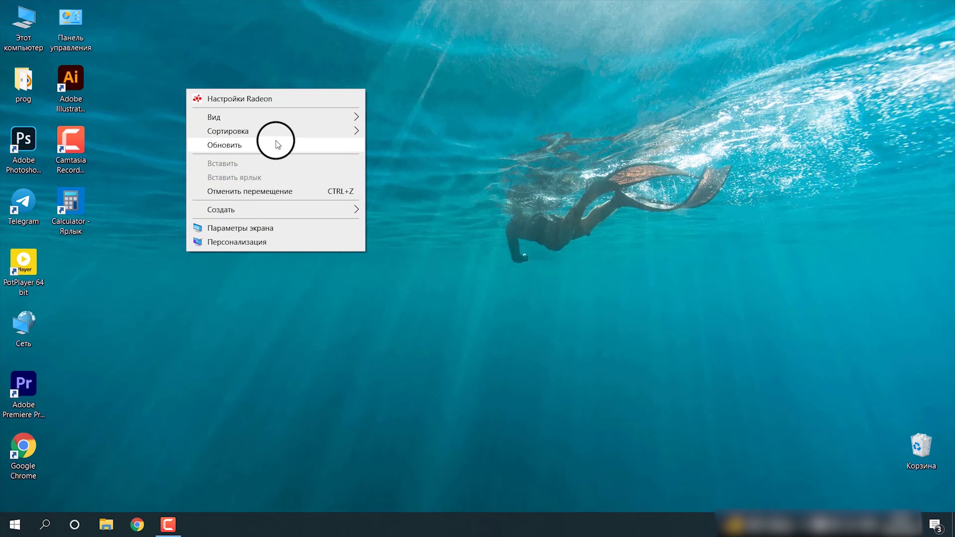
mouse_move(285, 112)
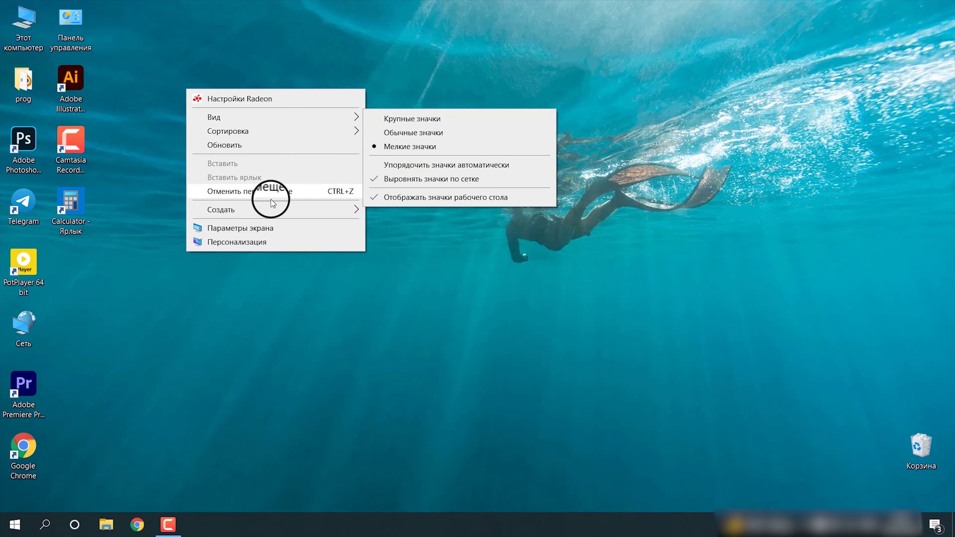
click(420, 47)
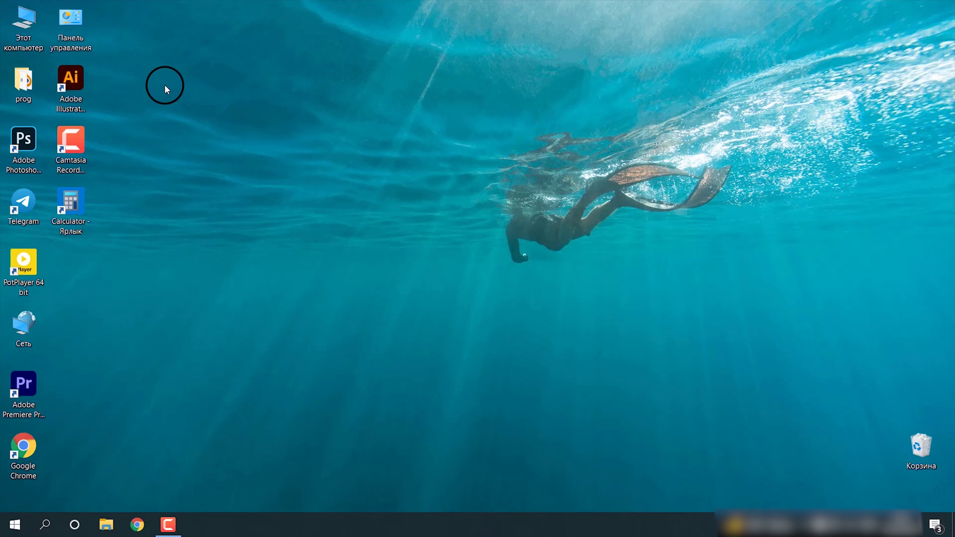
- Create a new folder named rasmlar on an empty area of the desktop
right_click(143, 79)
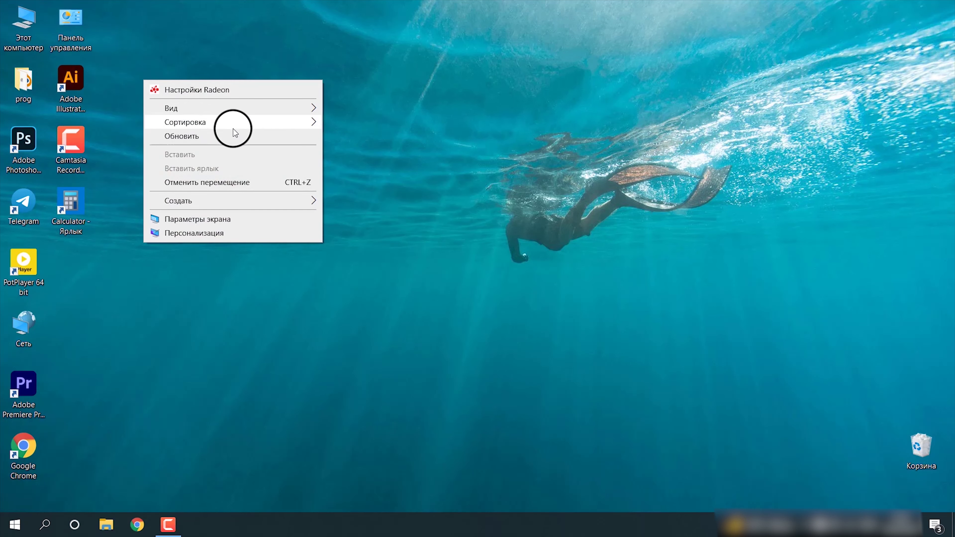
mouse_move(288, 198)
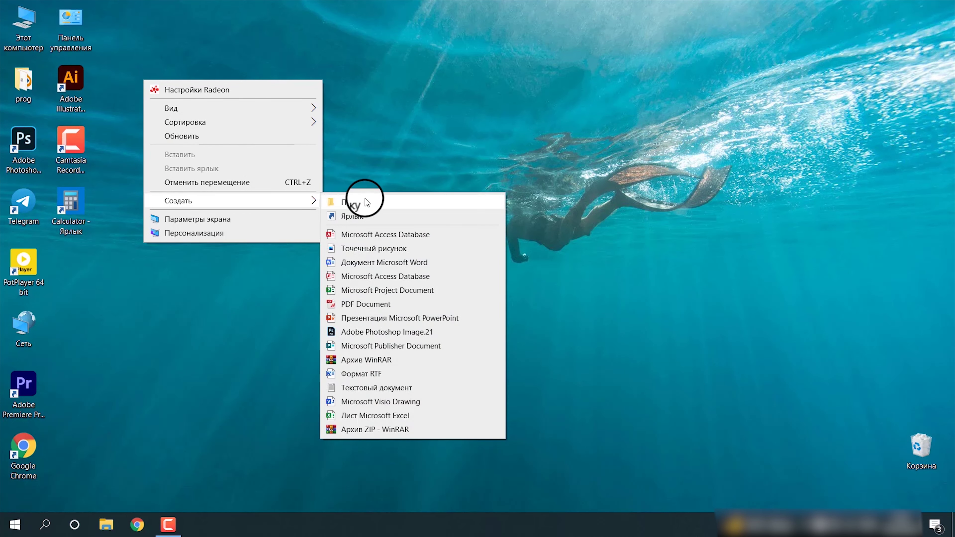
click(383, 202)
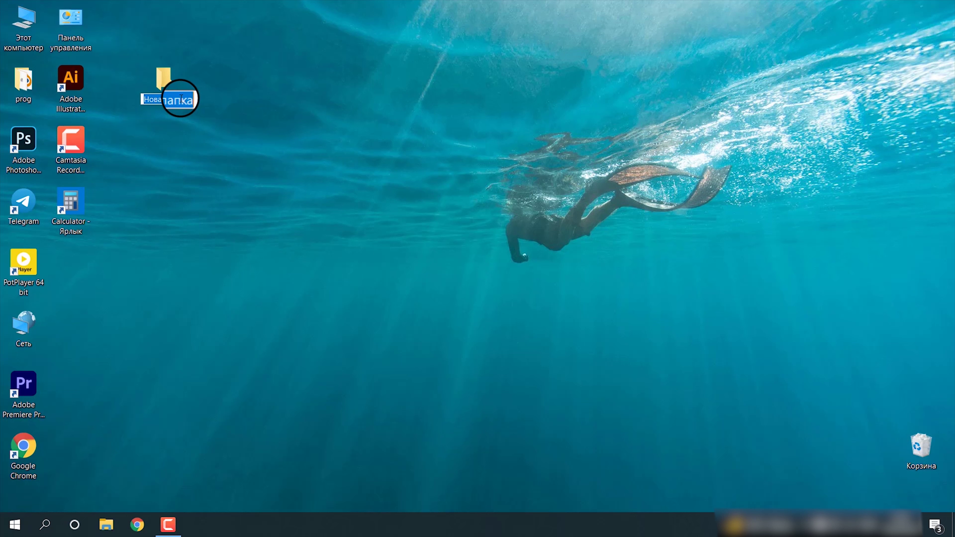
key(BackSpace)
text(rasmlar)
key(Return)
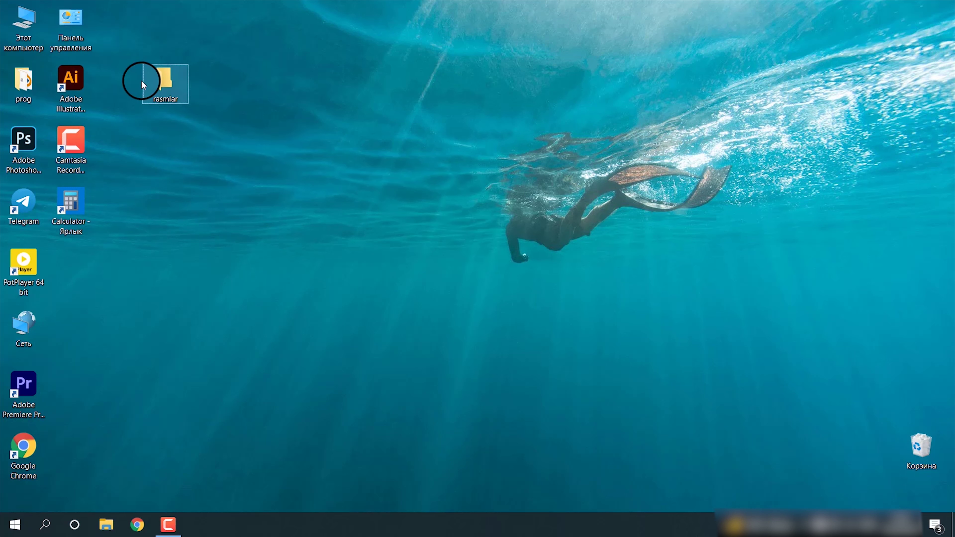
- Open the rasmlar folder, look through its window's list of locations, and close it
double_click(169, 85)
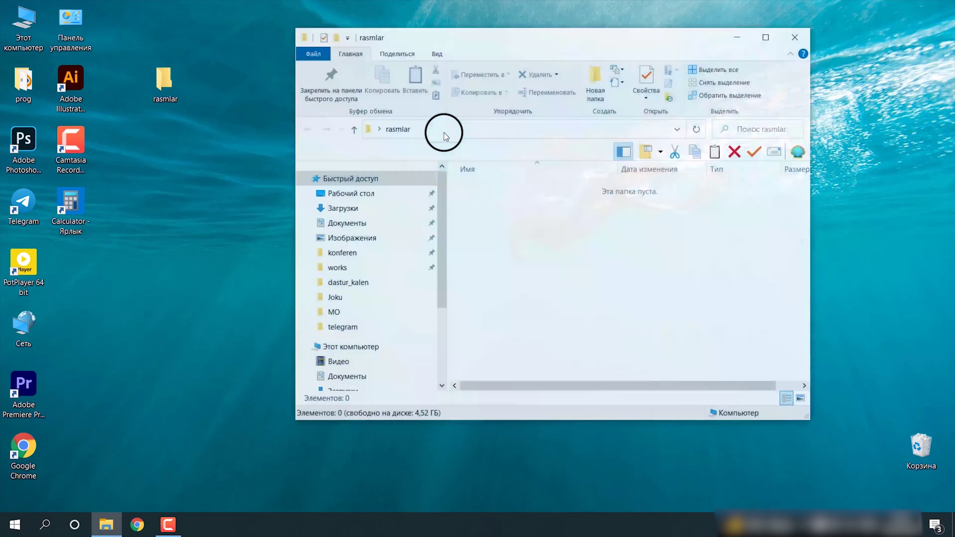
drag(443, 205, 443, 280)
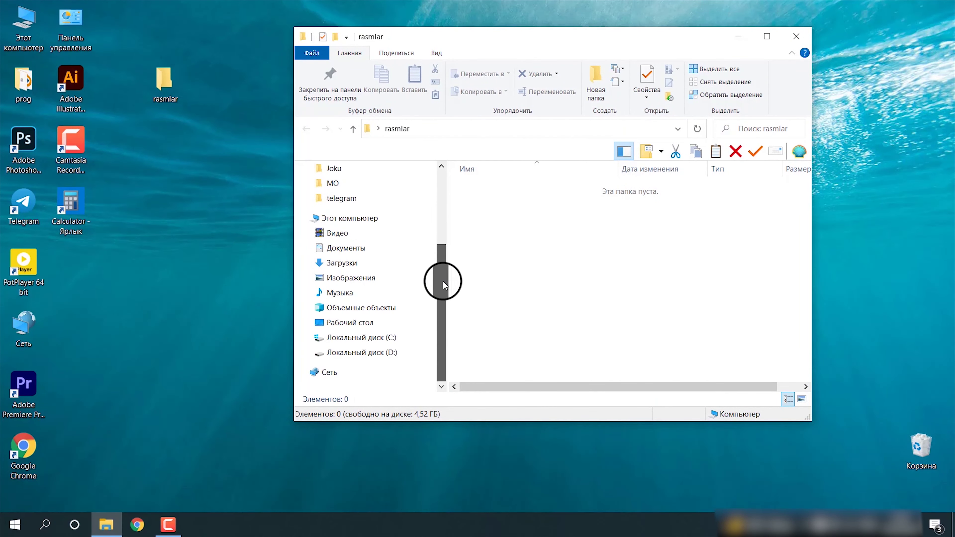
click(789, 36)
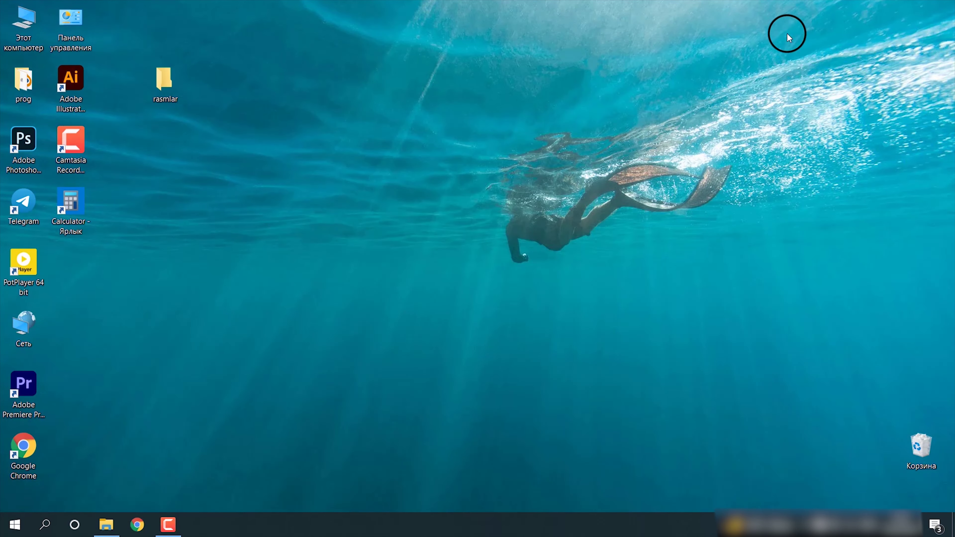
- Move the rasmlar folder next to the Control Panel icon on the desktop
drag(170, 79, 137, 32)
click(225, 235)
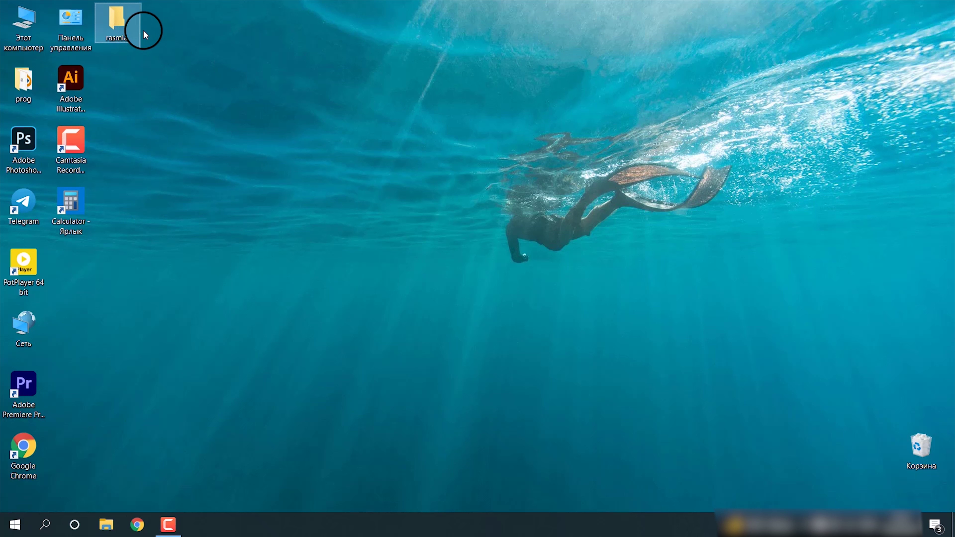
drag(110, 31, 186, 66)
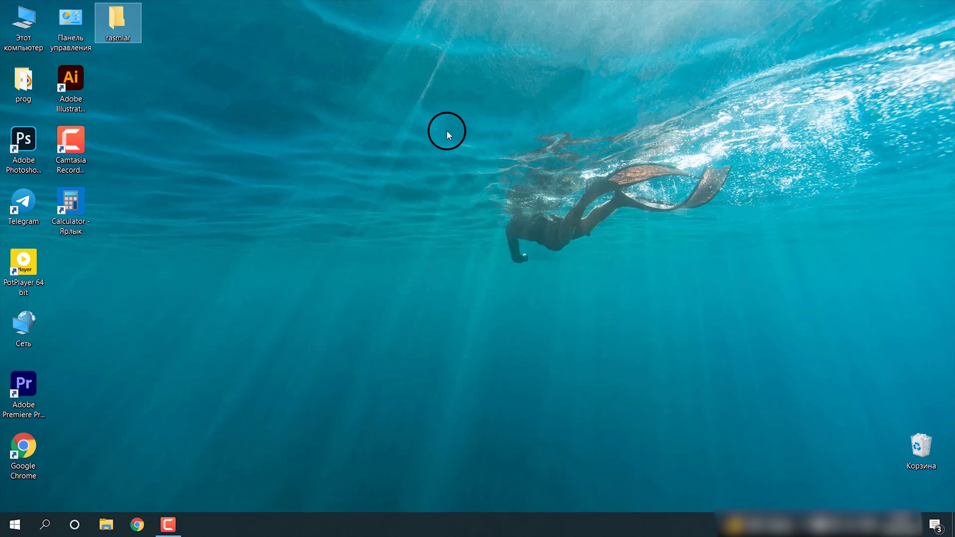
- Create a new Microsoft PowerPoint presentation on the desktop and name it 1-dars
right_click(229, 94)
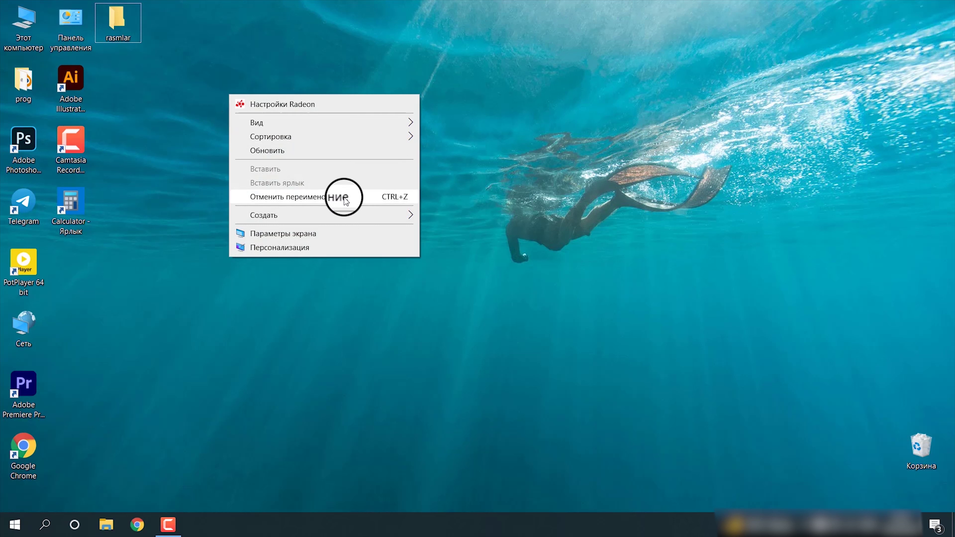
mouse_move(352, 214)
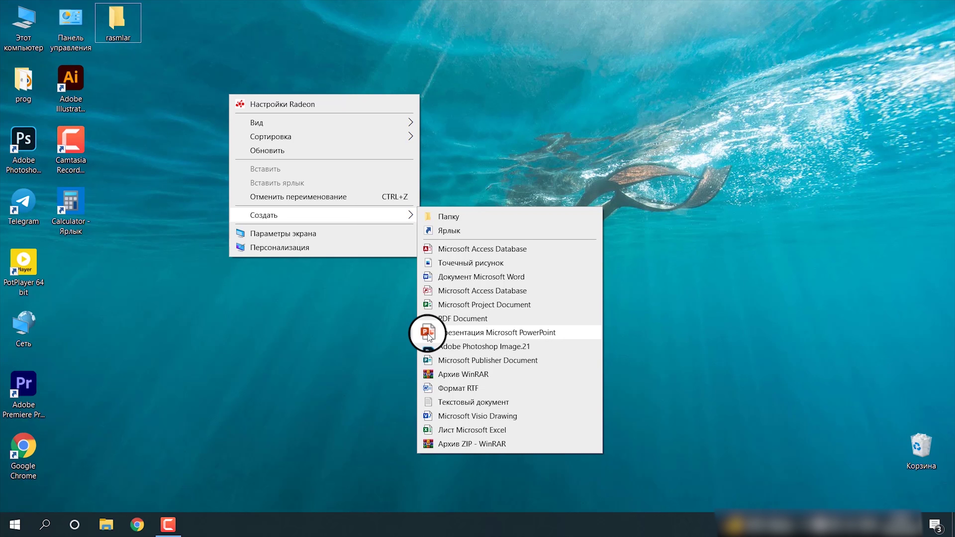
click(471, 333)
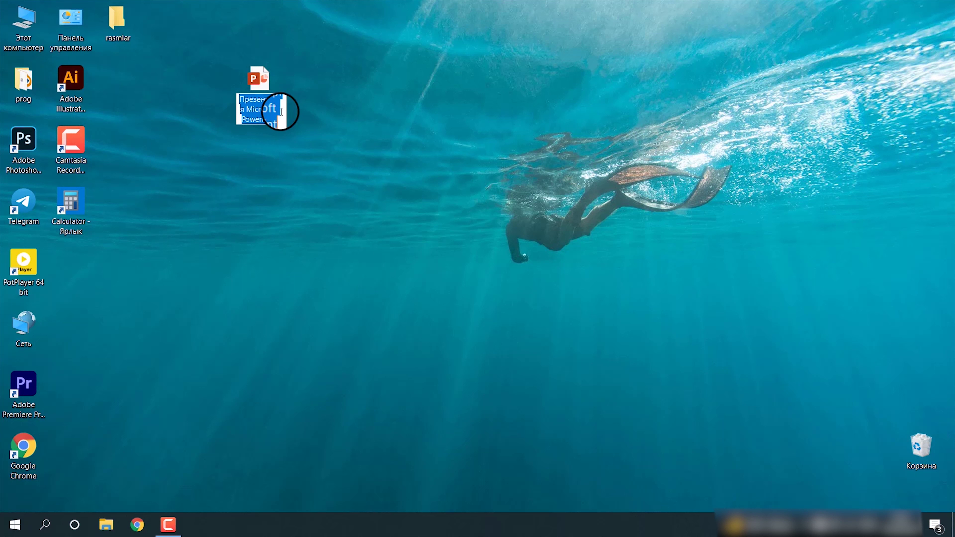
text(1-dar)
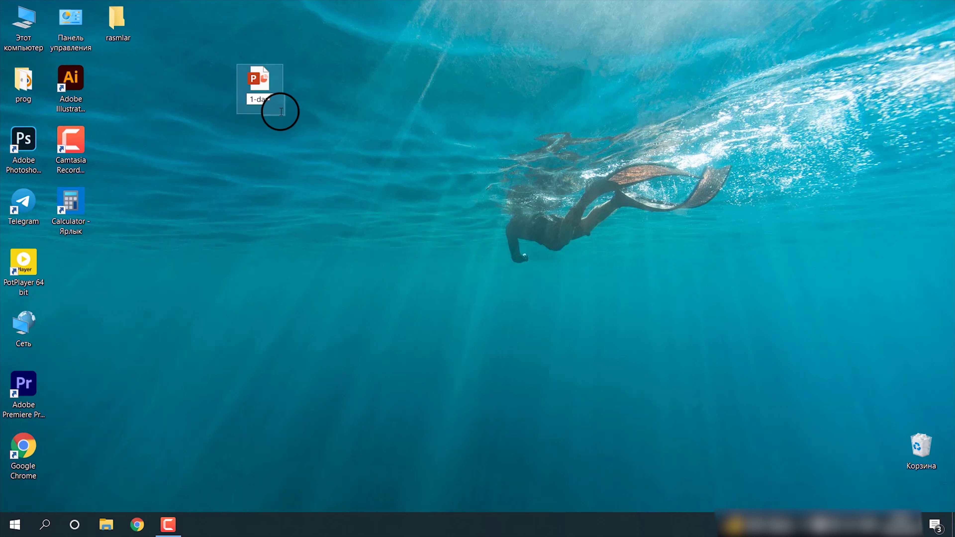
key(Return)
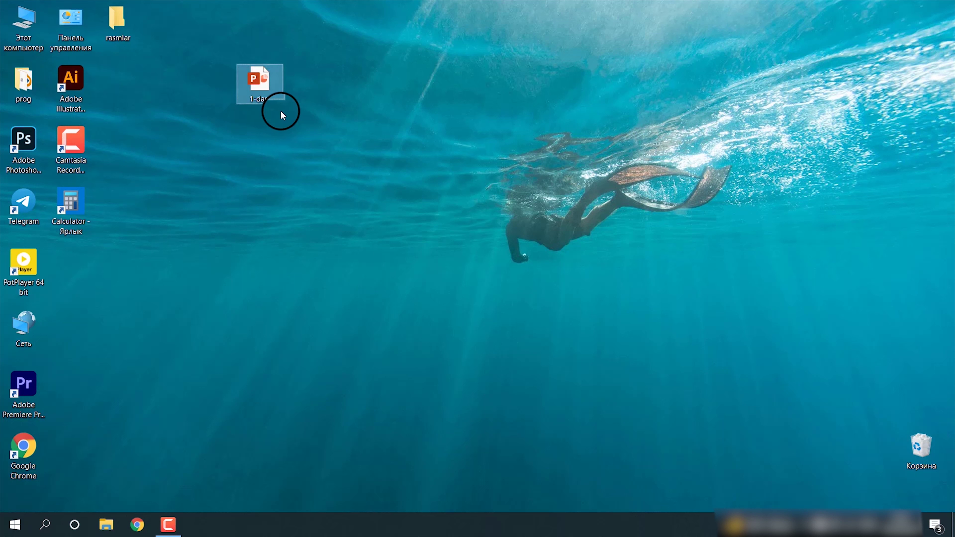
click(406, 95)
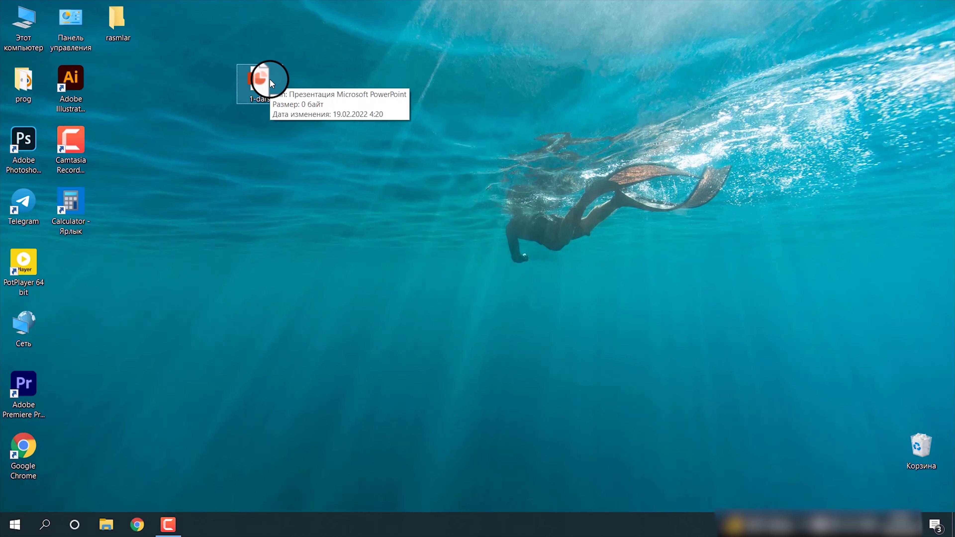
- Move the rasmlar folder to the same row as the 1-dars presentation, between it and the Adobe Illustrator shortcut
drag(131, 31, 148, 64)
mouse_move(276, 78)
mouse_down()
mouse_move(299, 75)
mouse_move(278, 79)
mouse_up()
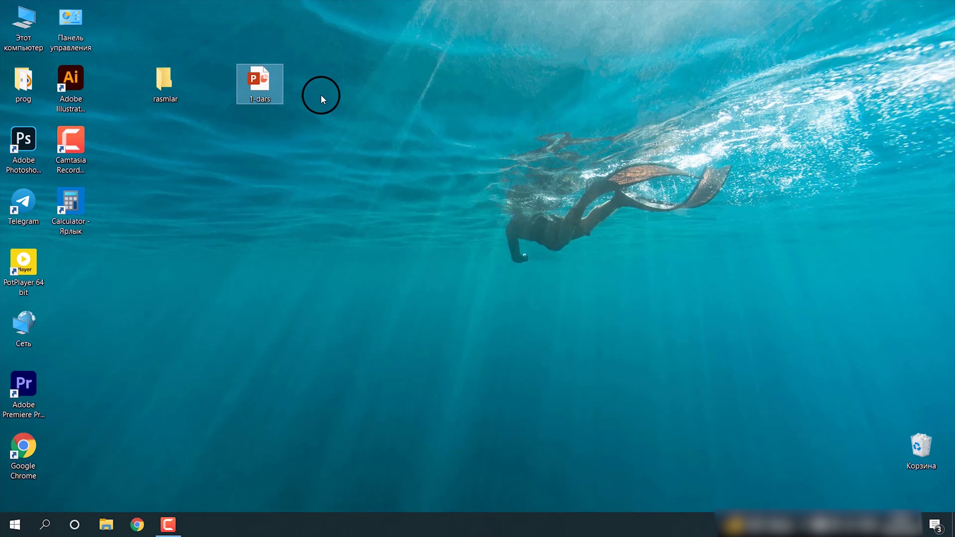
right_click(329, 118)
mouse_move(455, 237)
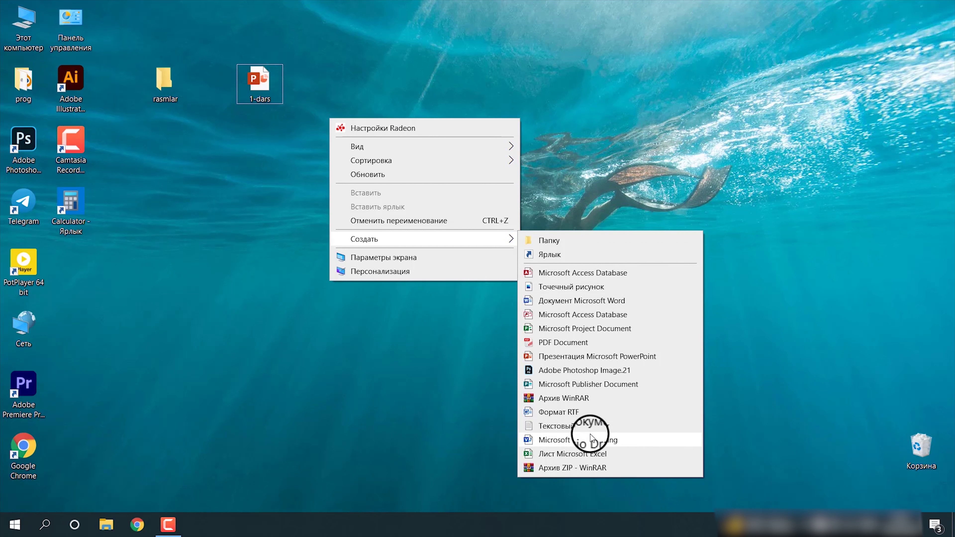
click(581, 195)
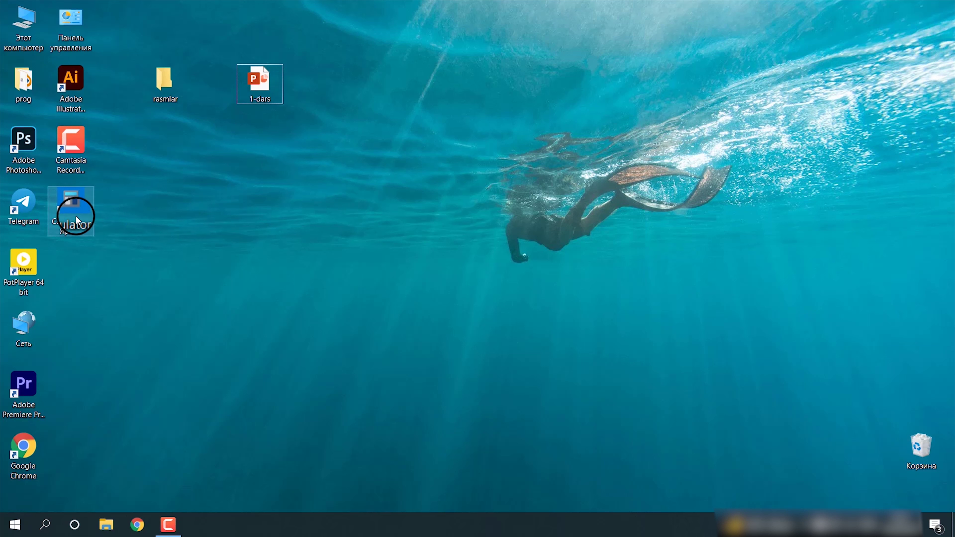
- Move the Calculator shortcut beside the Camtasia Recorder shortcut and return it to its spot beside Telegram
drag(67, 205, 134, 155)
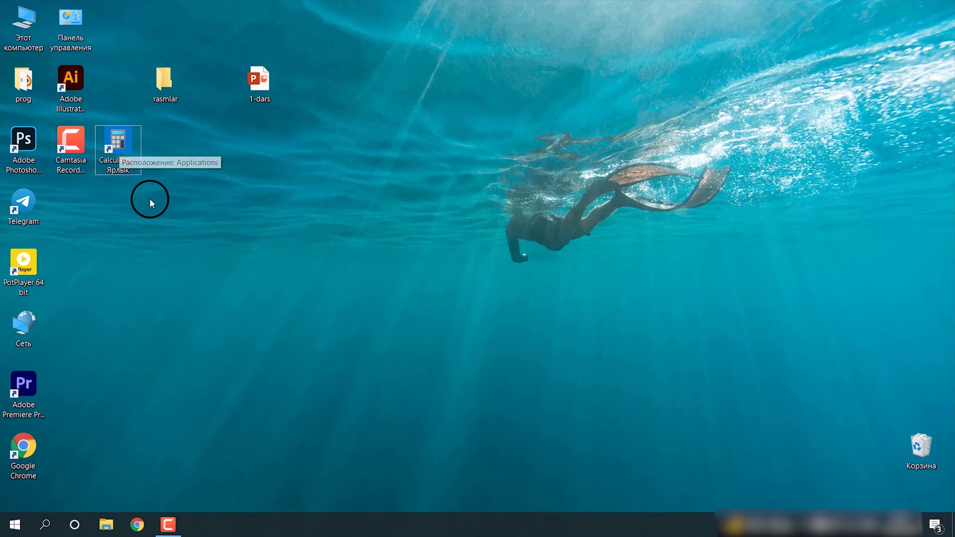
drag(126, 145, 84, 205)
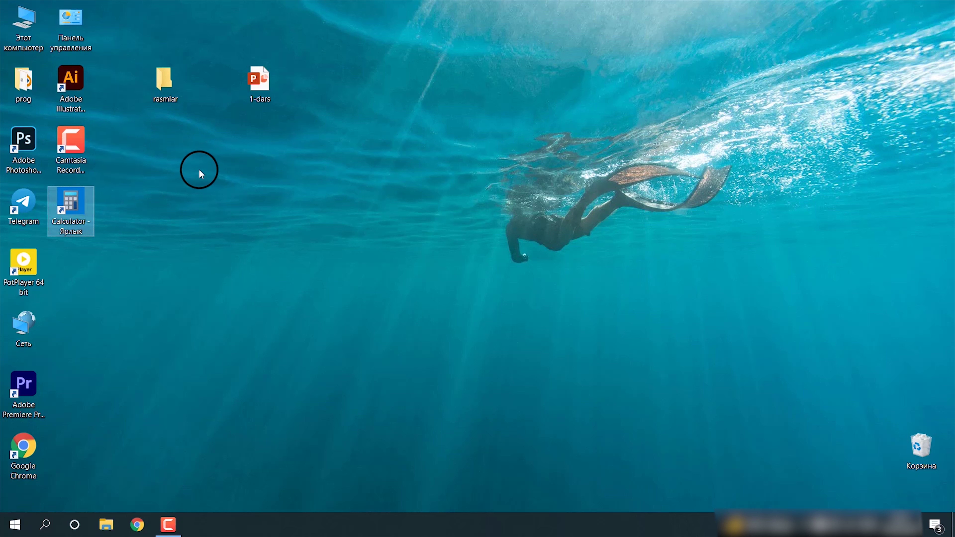
drag(75, 205, 105, 205)
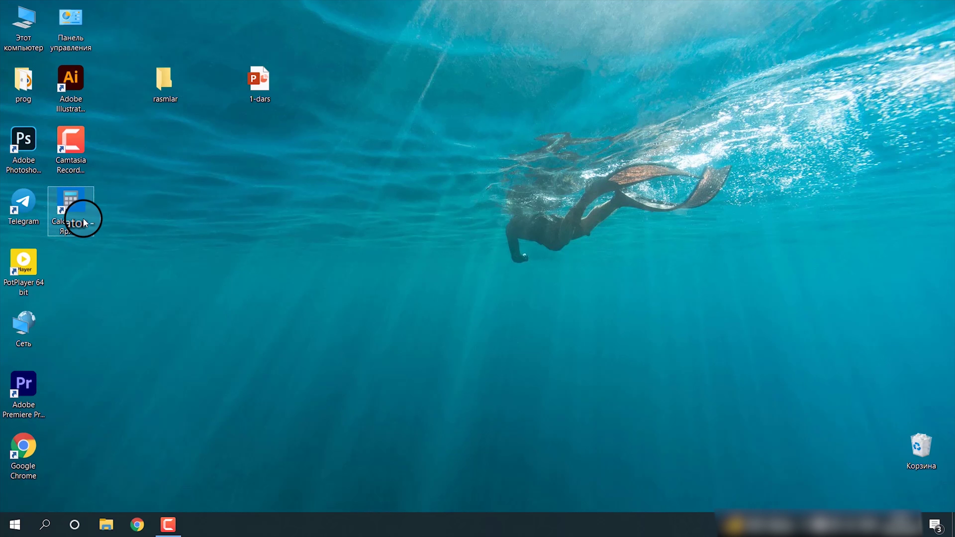
- Launch Calculator from its desktop shortcut and reposition its window closer to the desktop icons before closing it
double_click(76, 207)
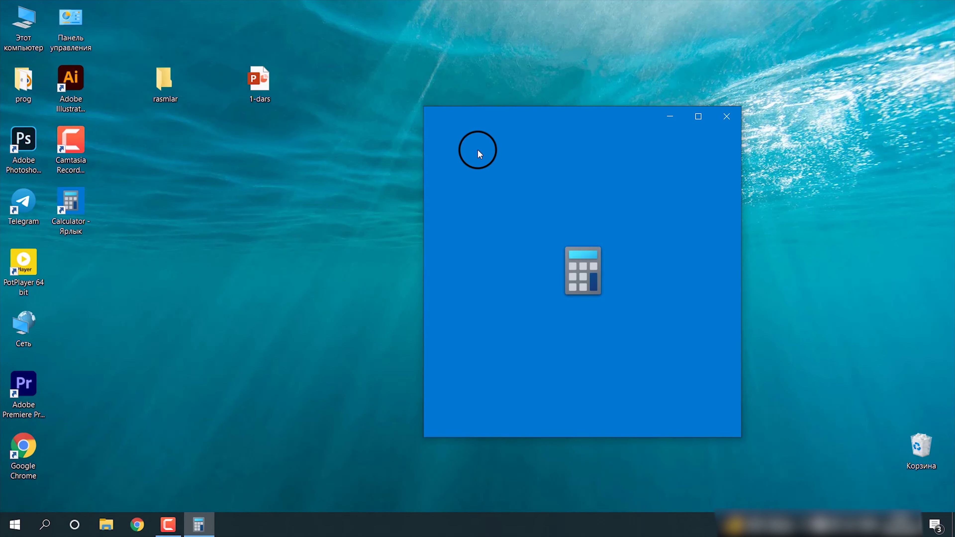
drag(544, 114, 438, 86)
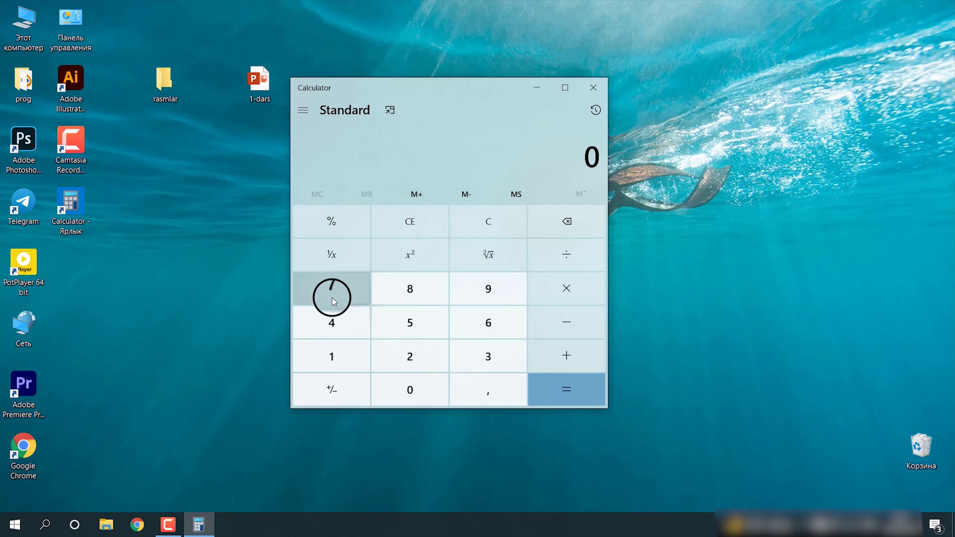
click(589, 91)
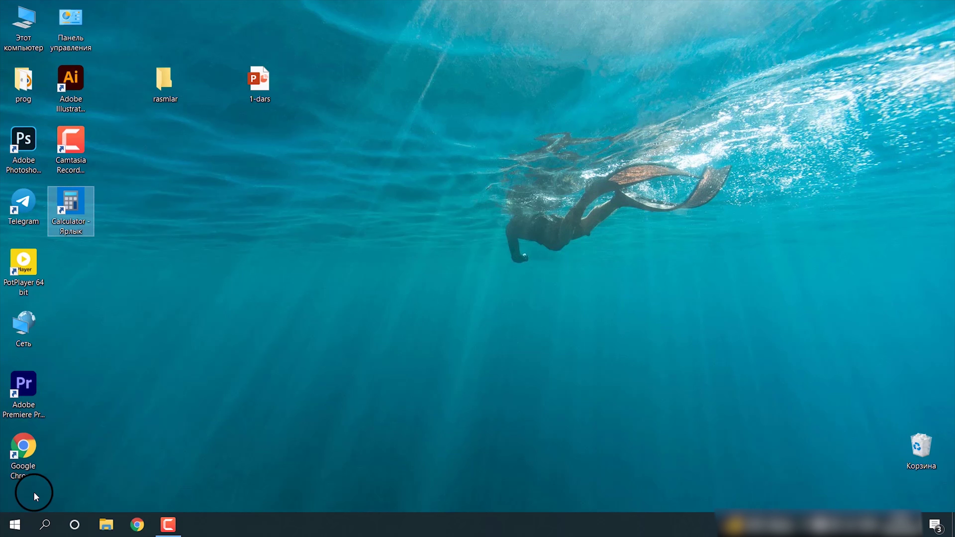
click(14, 525)
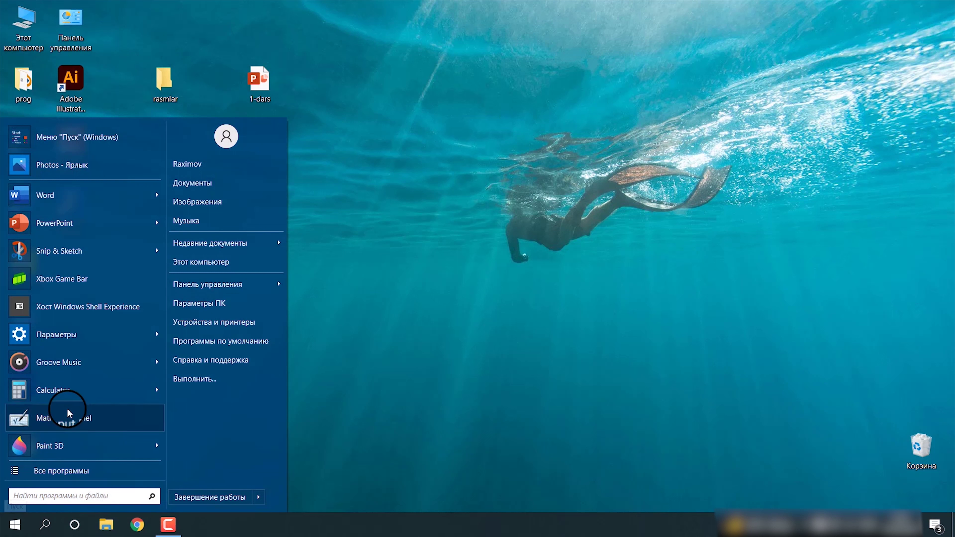
mouse_move(57, 386)
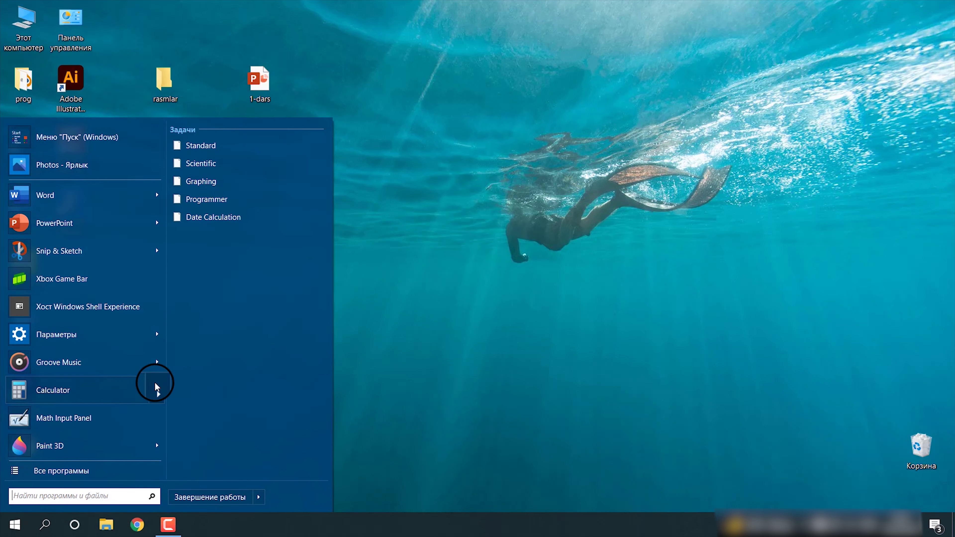
click(410, 303)
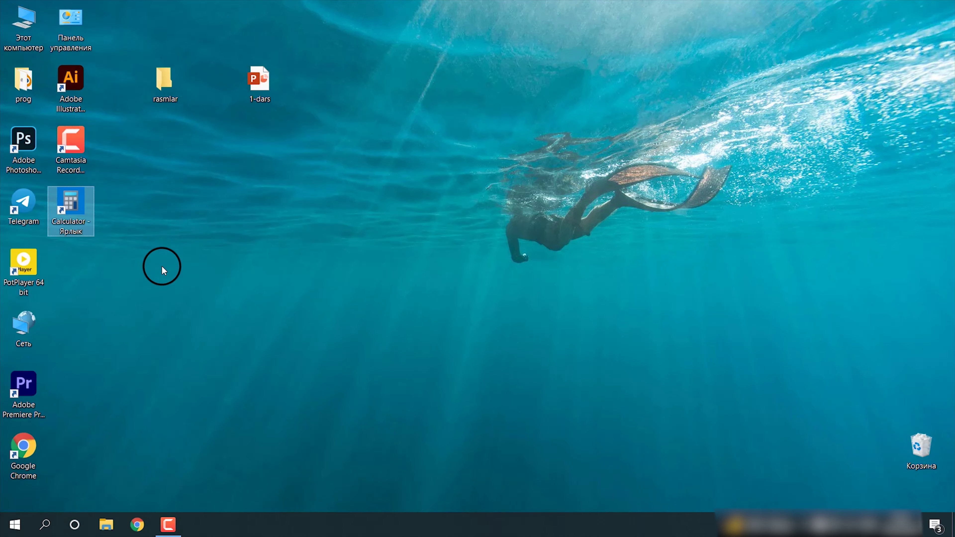
- Open Calculator once more from its desktop shortcut, view its Standard mode, and close it
double_click(71, 210)
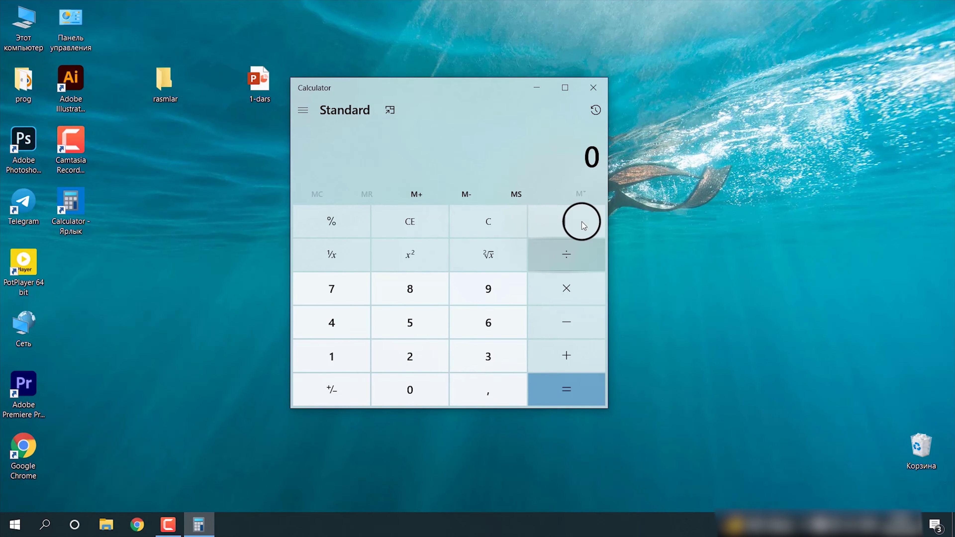
click(594, 87)
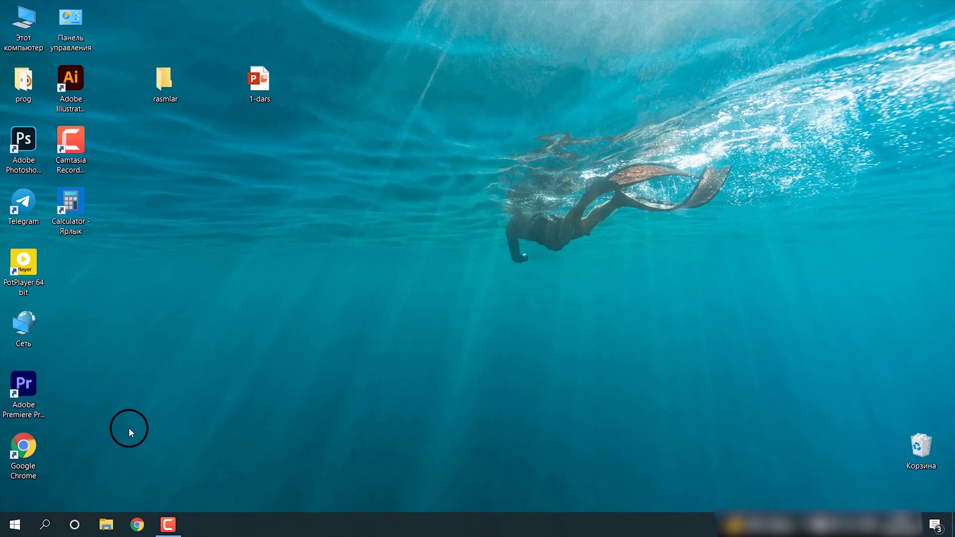
click(15, 524)
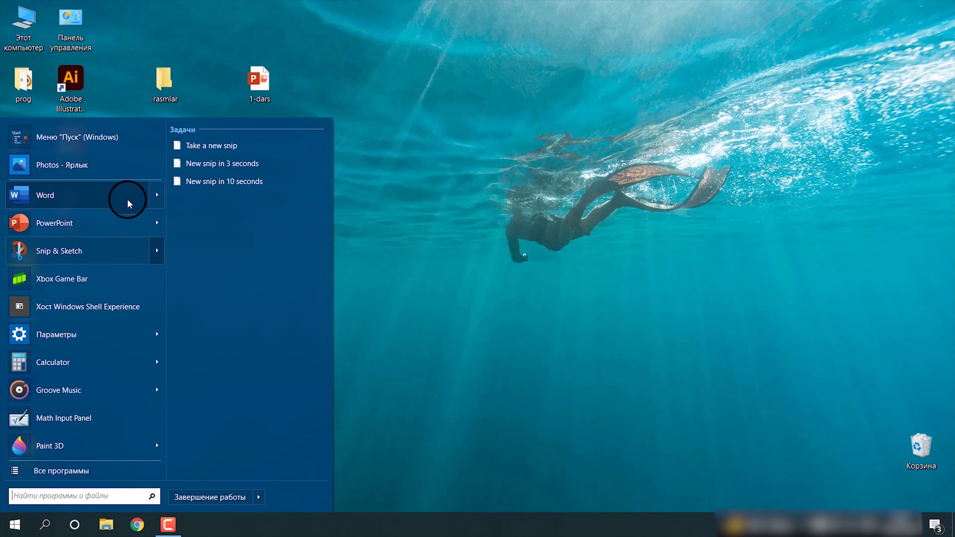
mouse_move(142, 201)
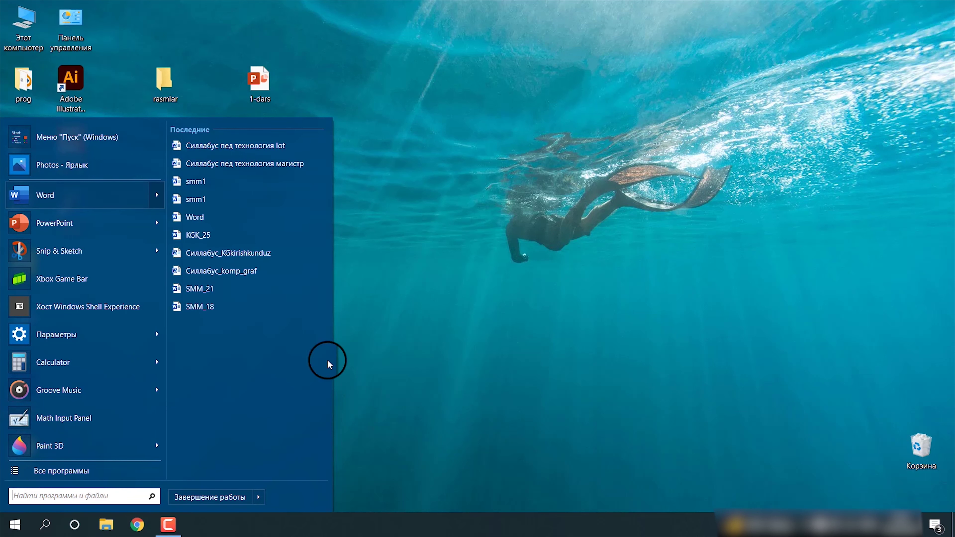
click(500, 298)
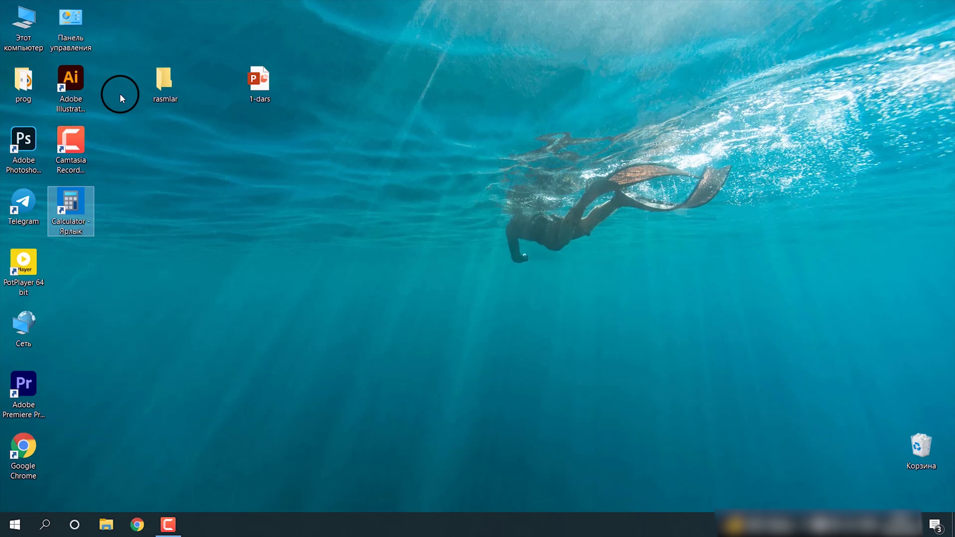
- Create a shortcut to the rasmlar folder and place it two rows below the folder, in the same row as Calculator
click(167, 85)
right_click(167, 85)
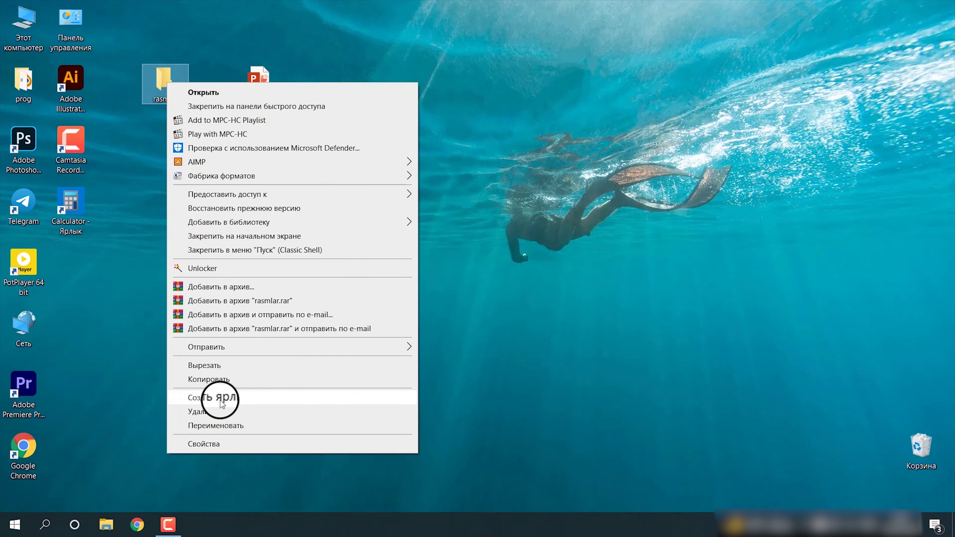
click(236, 399)
drag(76, 268, 194, 213)
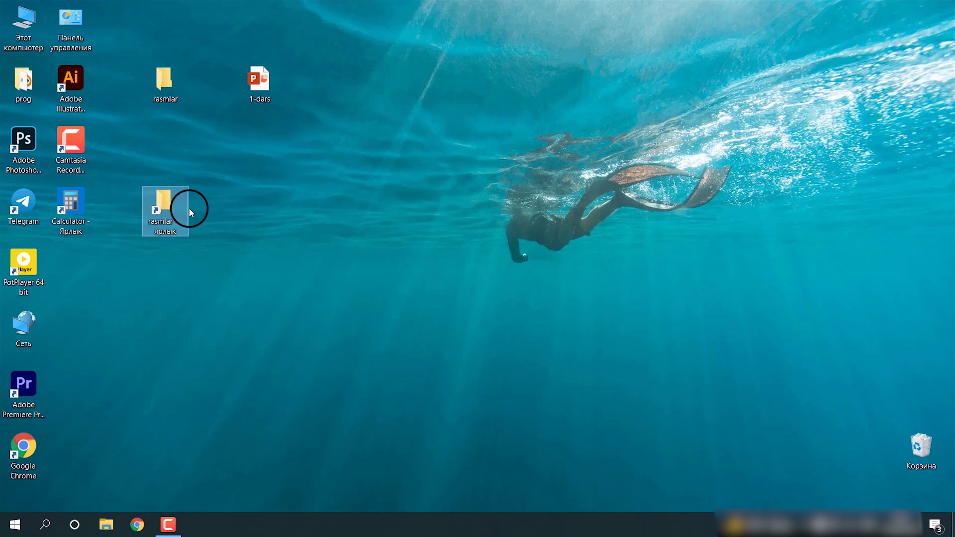
click(236, 197)
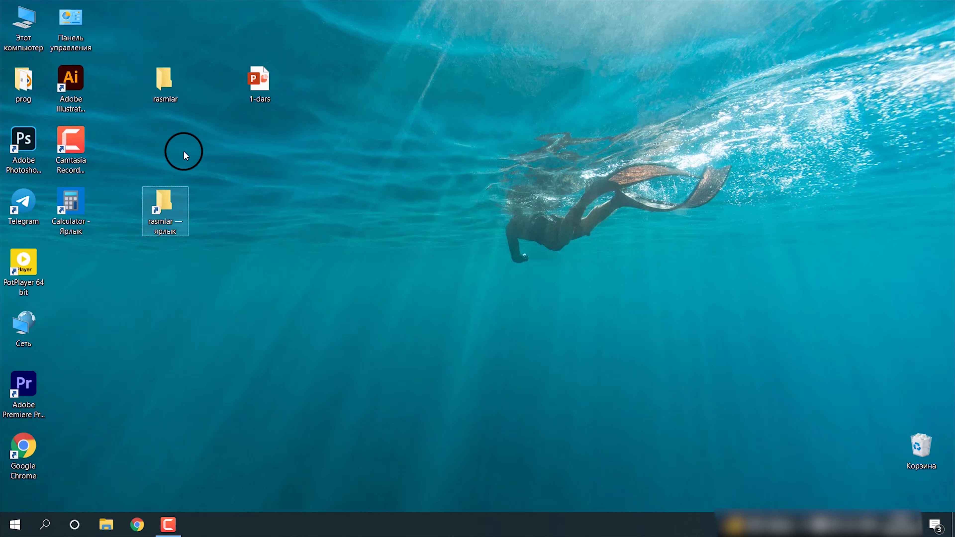
- Compare the rasmlar folder with its shortcut, open the folder through the shortcut, and close its window
click(165, 79)
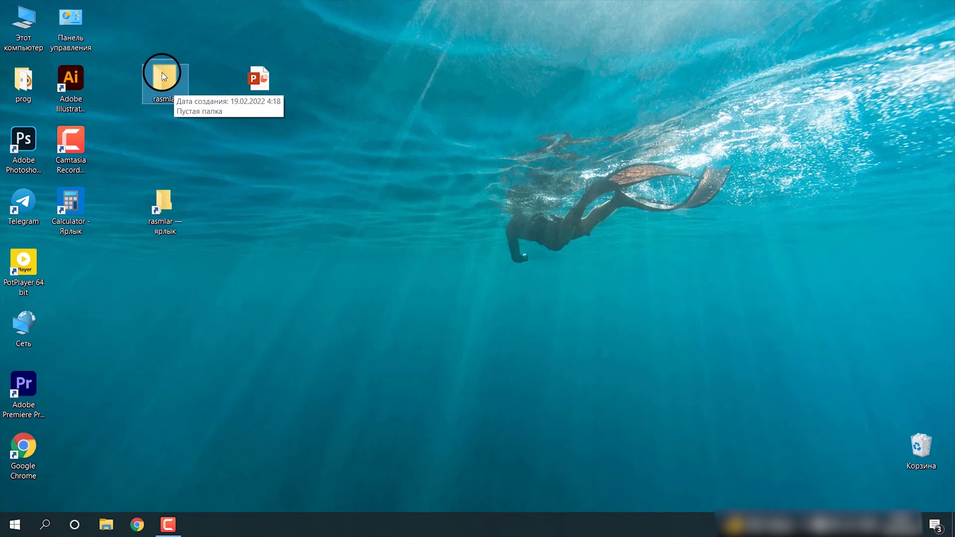
mouse_move(155, 74)
mouse_down()
mouse_move(145, 77)
mouse_move(169, 78)
mouse_up()
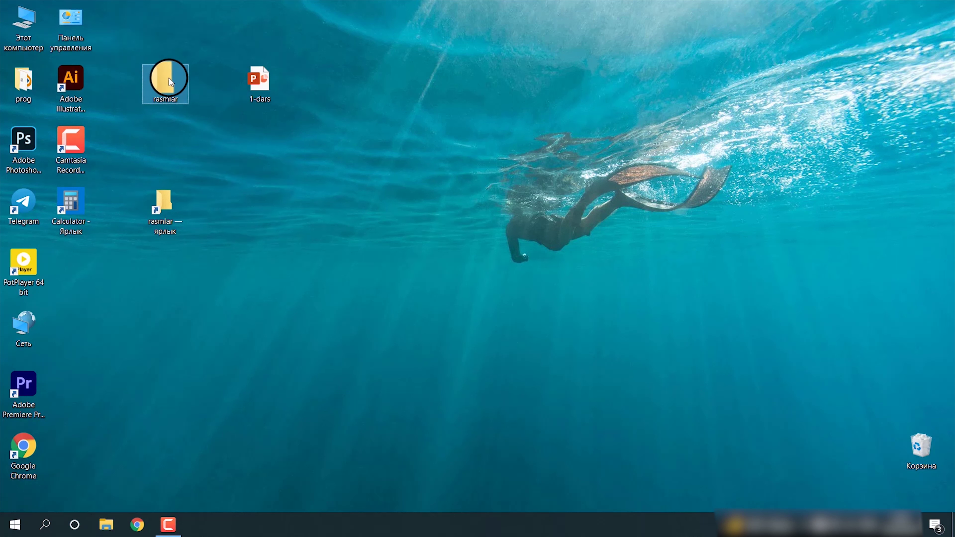
click(167, 208)
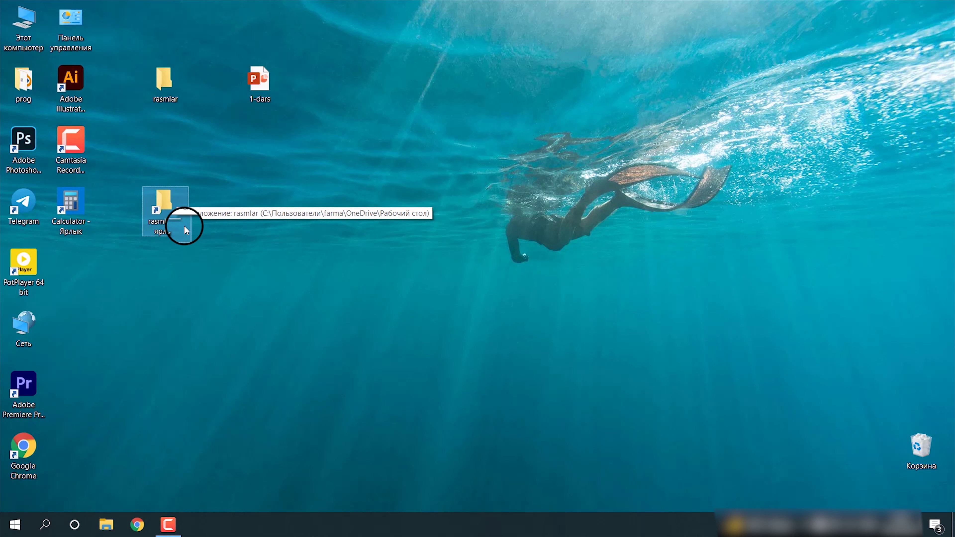
click(172, 198)
double_click(165, 205)
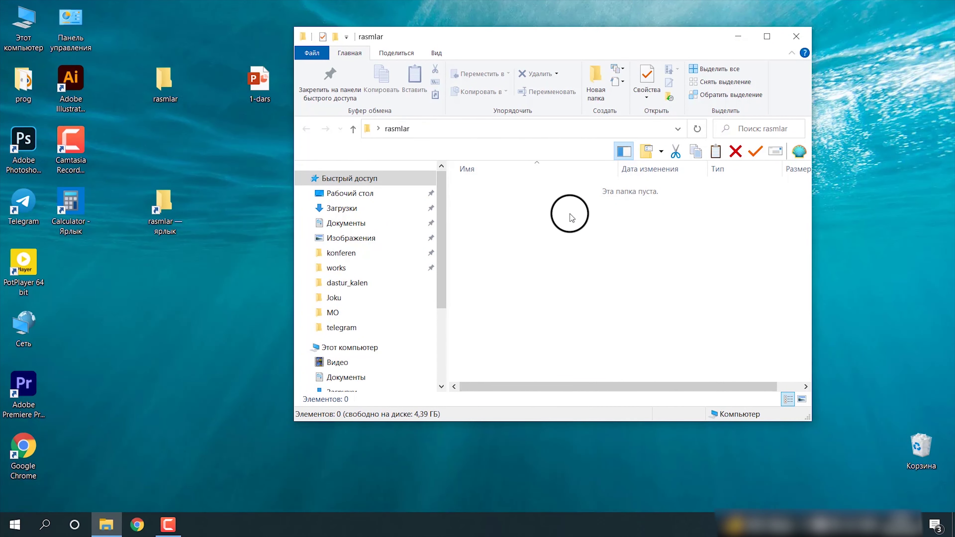
click(796, 33)
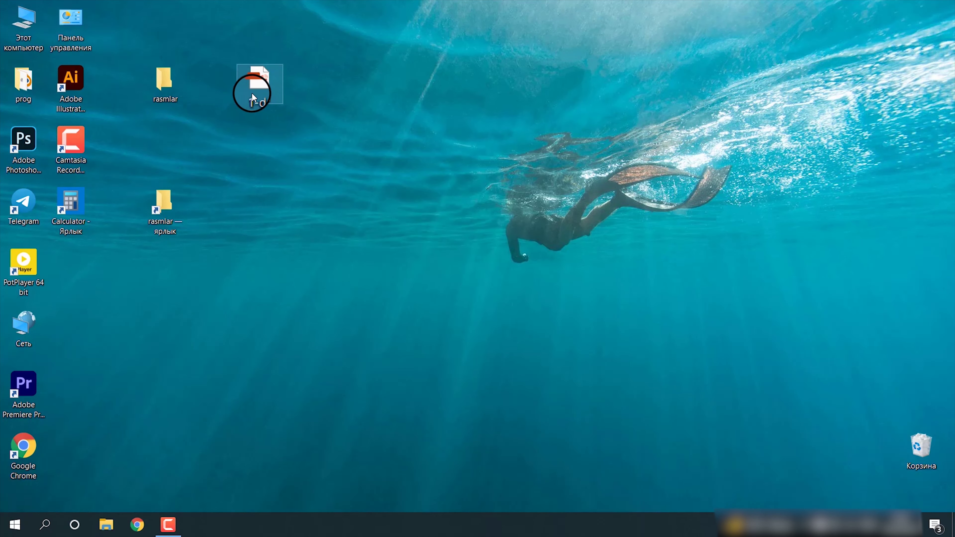
- Open the original rasmlar folder directly to view its contents and navigation list, and close it
double_click(164, 79)
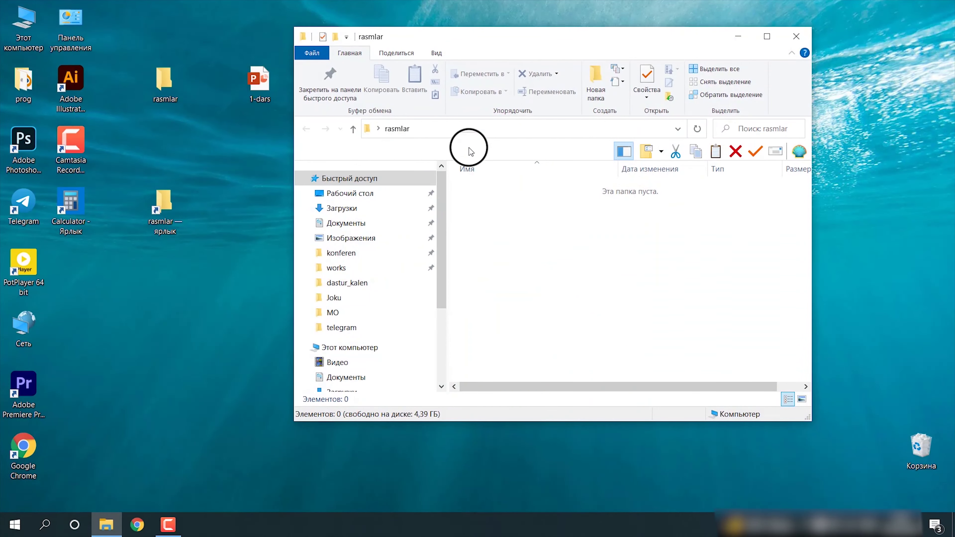
drag(439, 243, 443, 273)
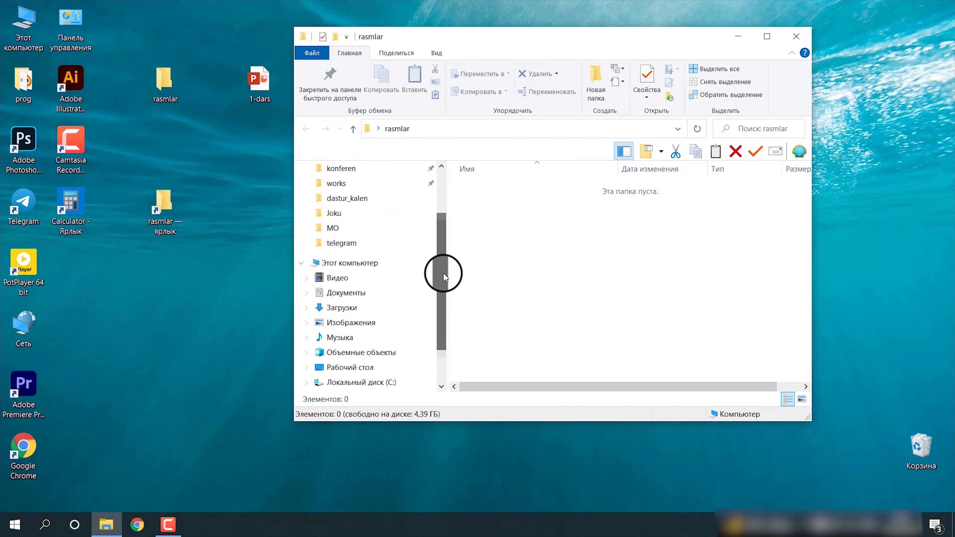
click(796, 36)
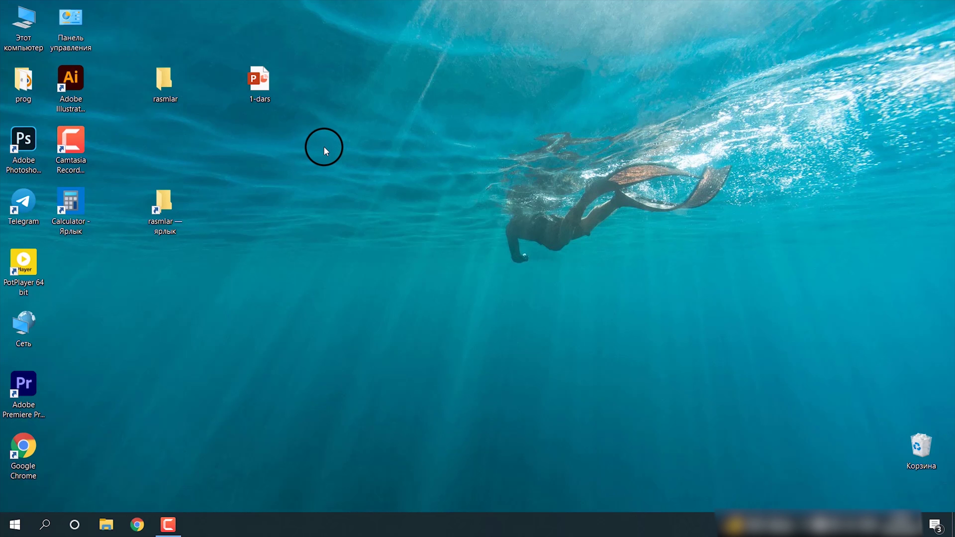
- Copy the 1-dars presentation from the desktop into the rasmlar folder and close the folder window
mouse_move(270, 100)
mouse_down()
mouse_move(161, 80)
mouse_move(274, 92)
mouse_up()
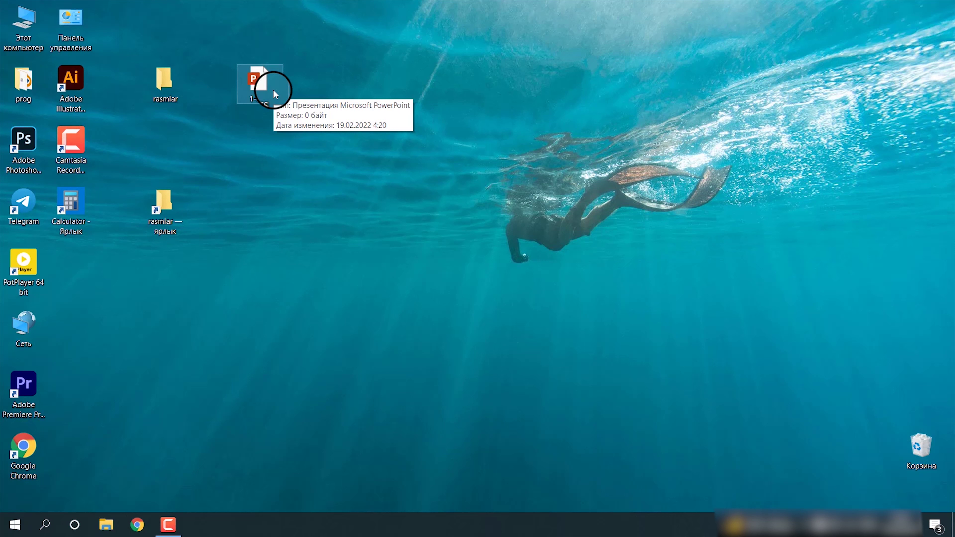
click(290, 94)
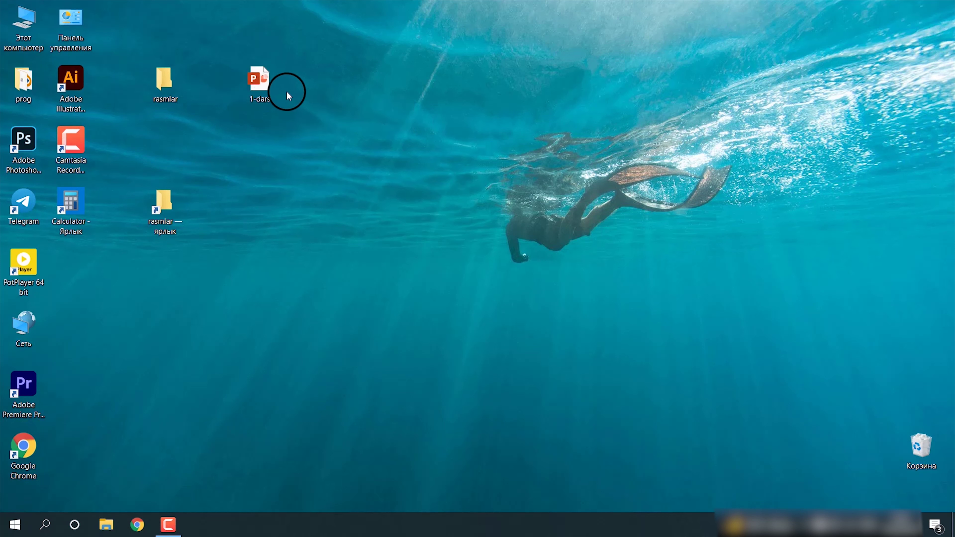
right_click(267, 85)
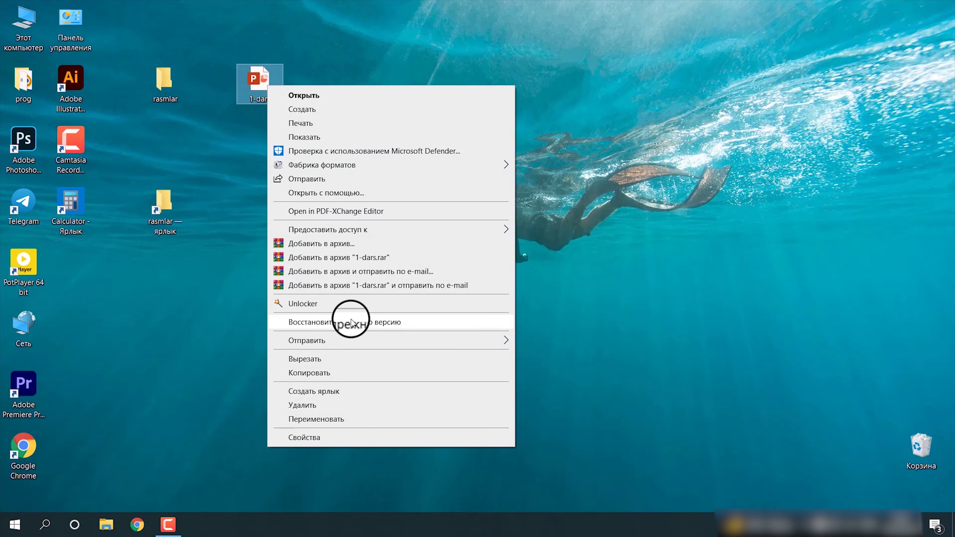
click(342, 372)
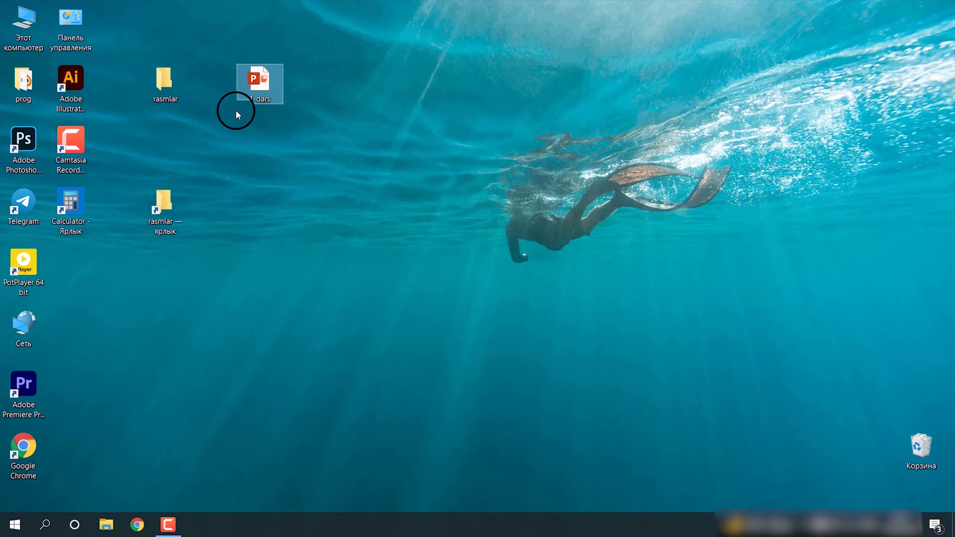
double_click(170, 85)
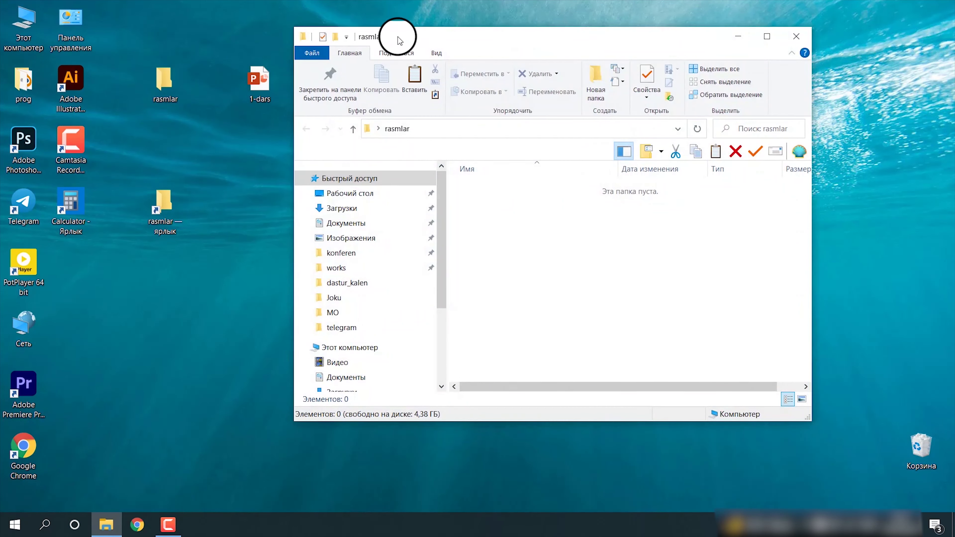
drag(398, 37, 530, 56)
drag(669, 56, 586, 44)
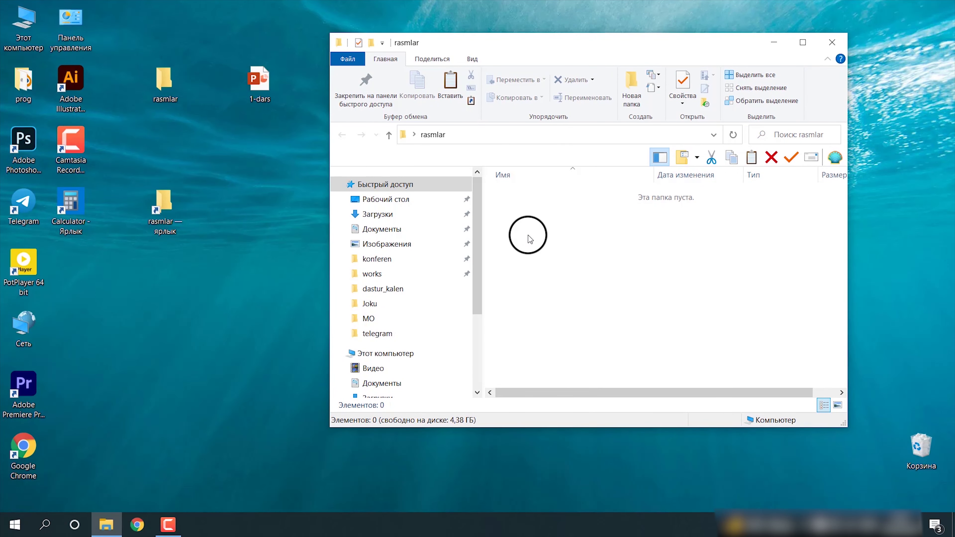
right_click(528, 235)
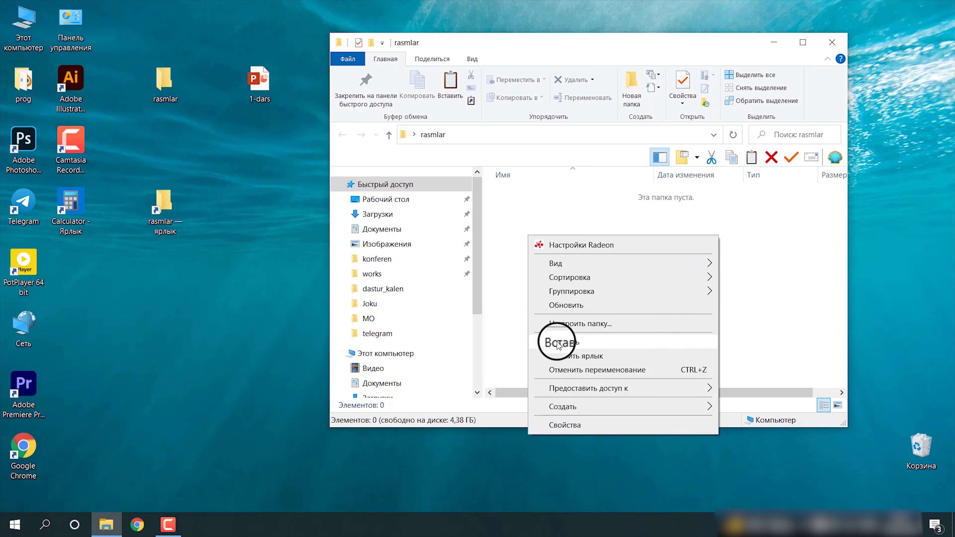
click(578, 343)
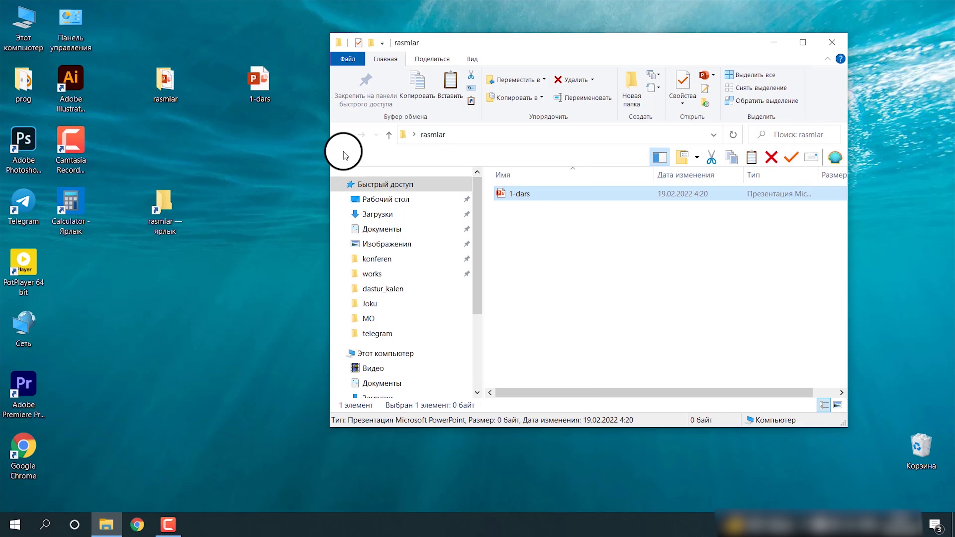
click(840, 48)
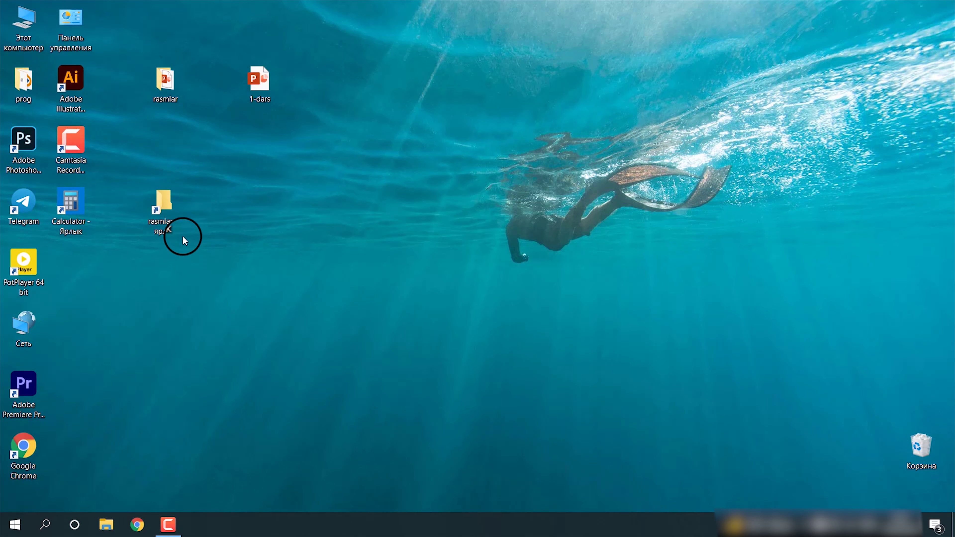
- Check the rasmlar folder's contents through its shortcut, and move the desktop 1-dars presentation between the folder and the shortcut
double_click(165, 218)
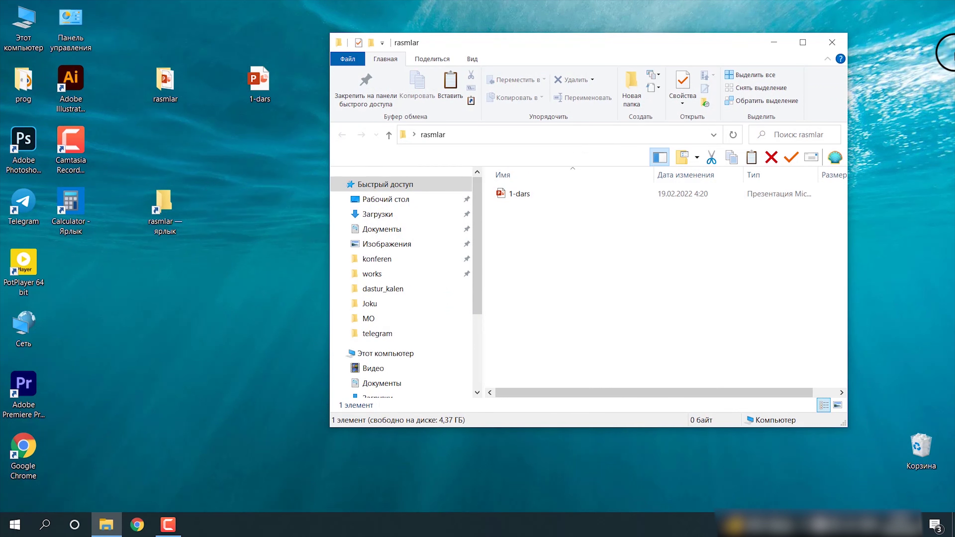
click(827, 45)
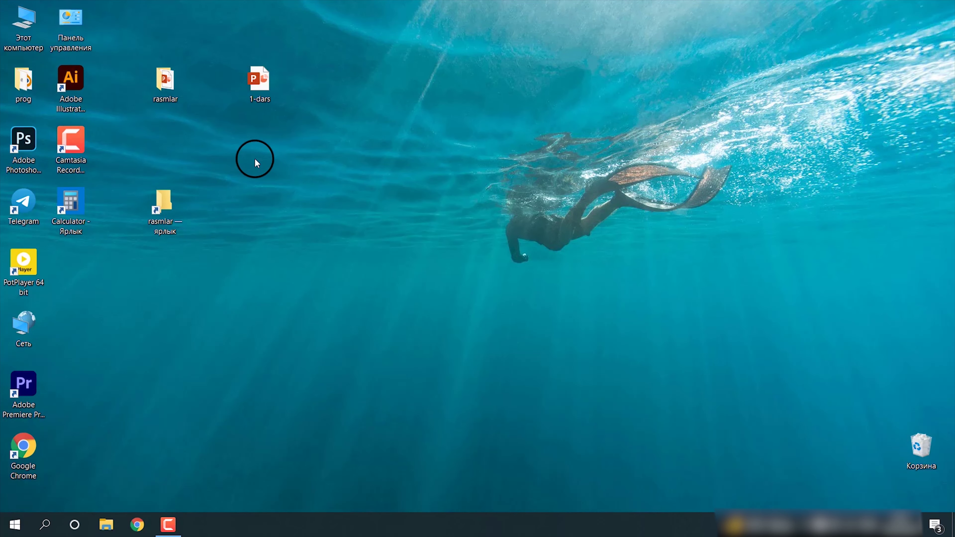
drag(191, 141, 176, 141)
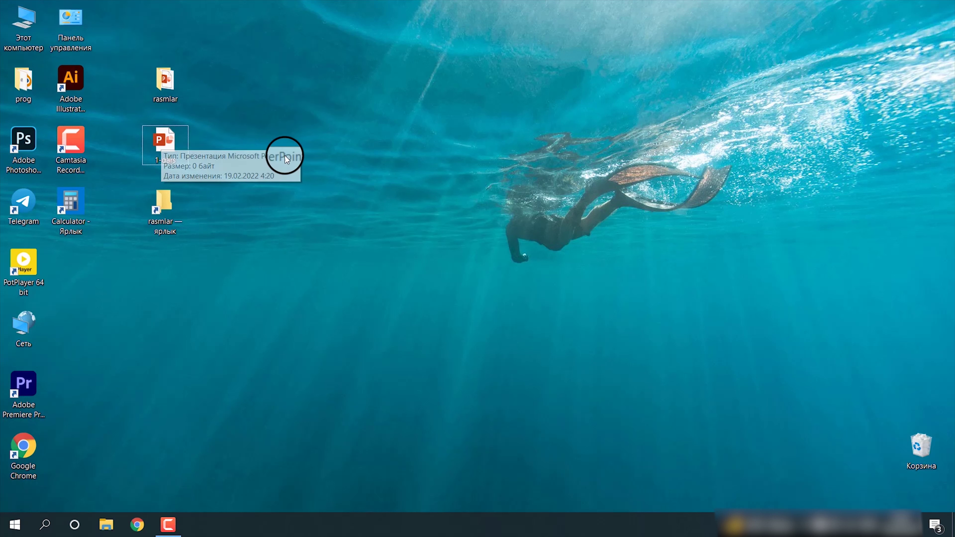
- Create a new Microsoft Word document on the desktop and name it matn
right_click(273, 145)
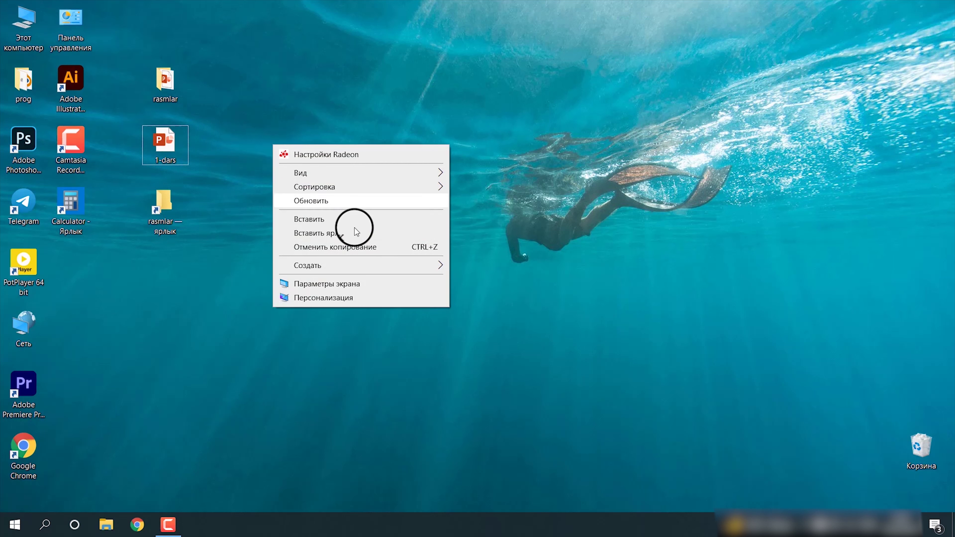
mouse_move(391, 267)
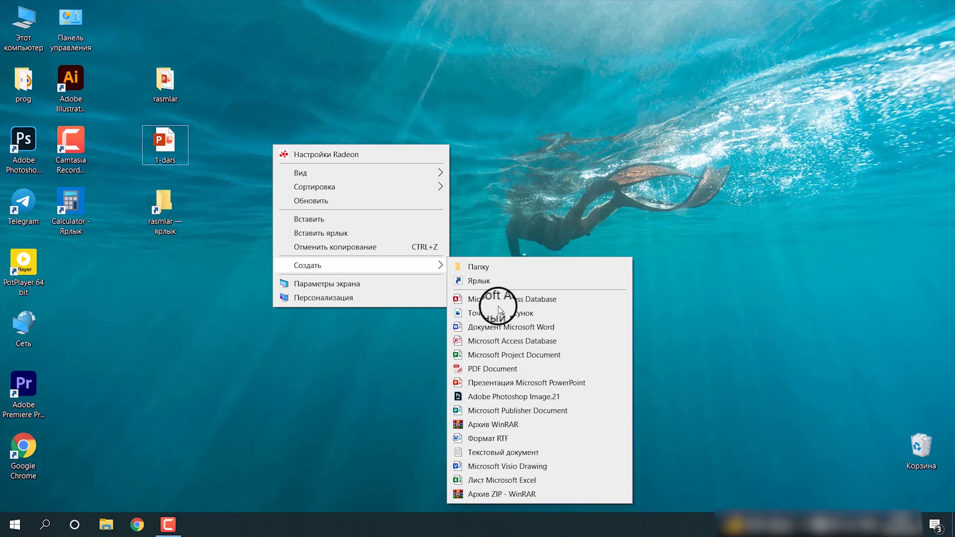
click(505, 331)
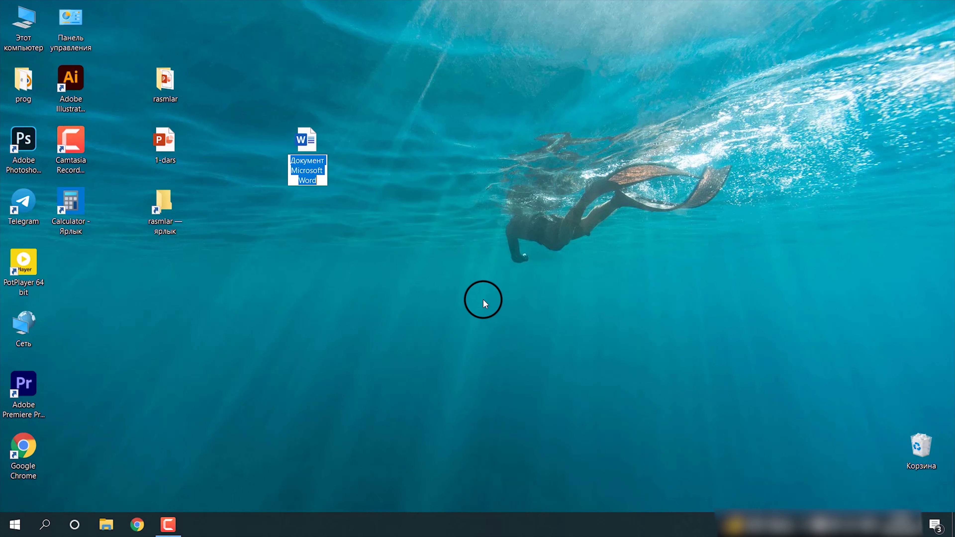
text(matn)
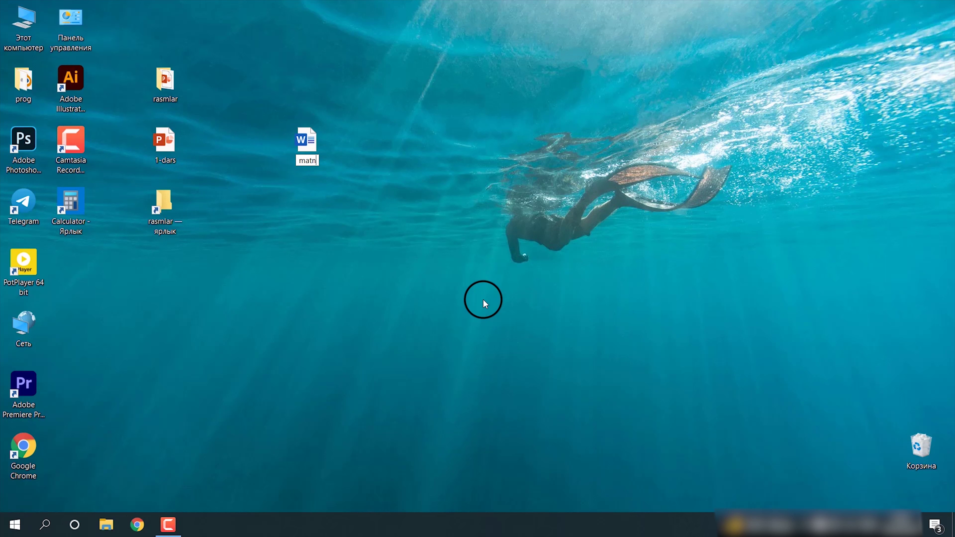
key(Return)
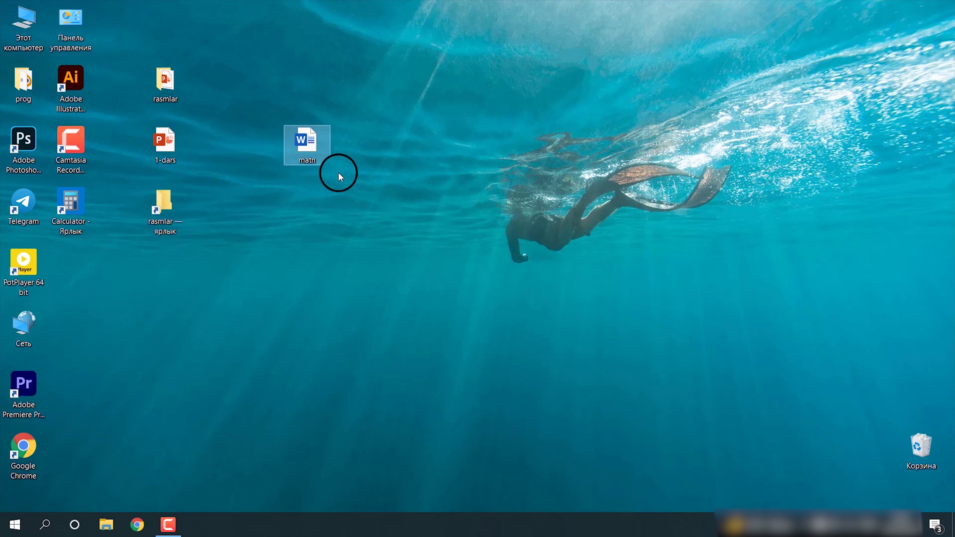
- Cut the matn document from the desktop and paste it into the rasmlar folder
right_click(307, 143)
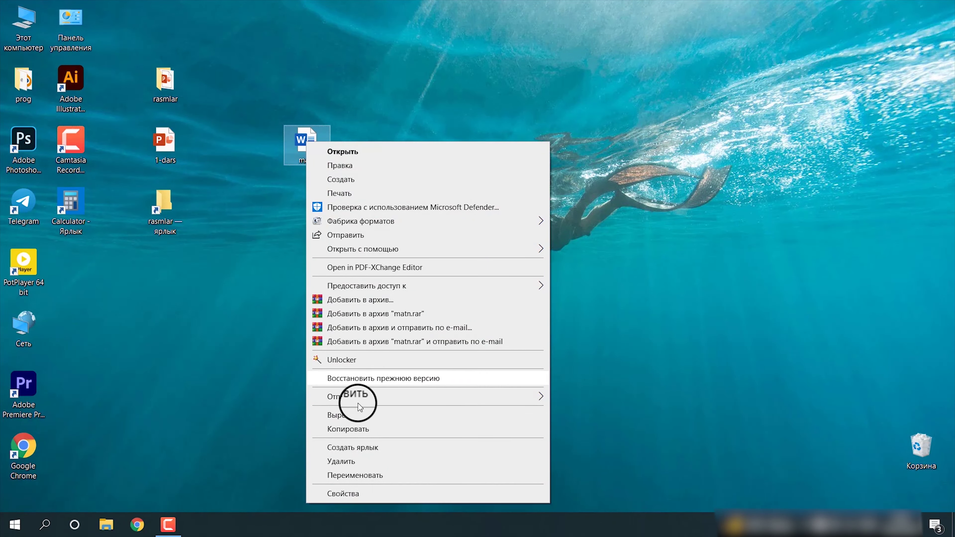
click(356, 416)
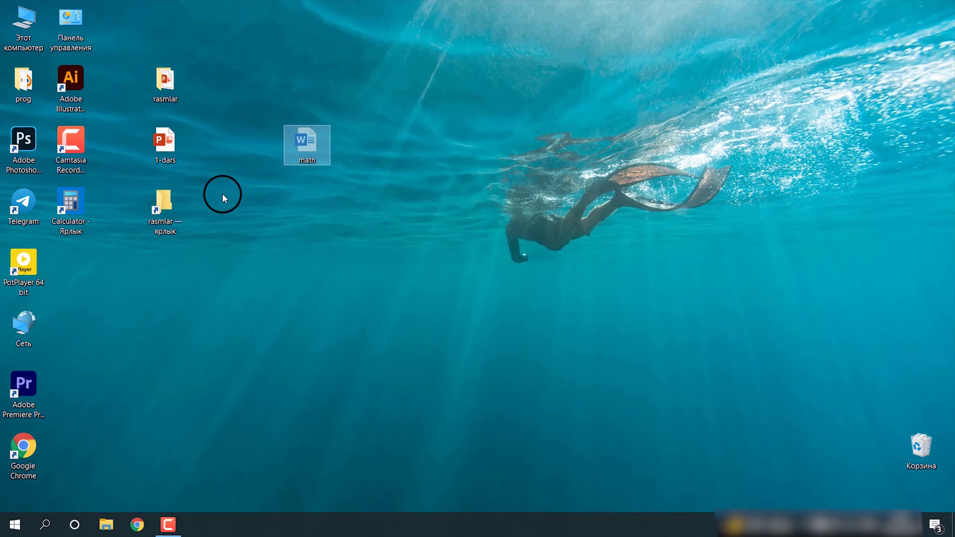
double_click(162, 83)
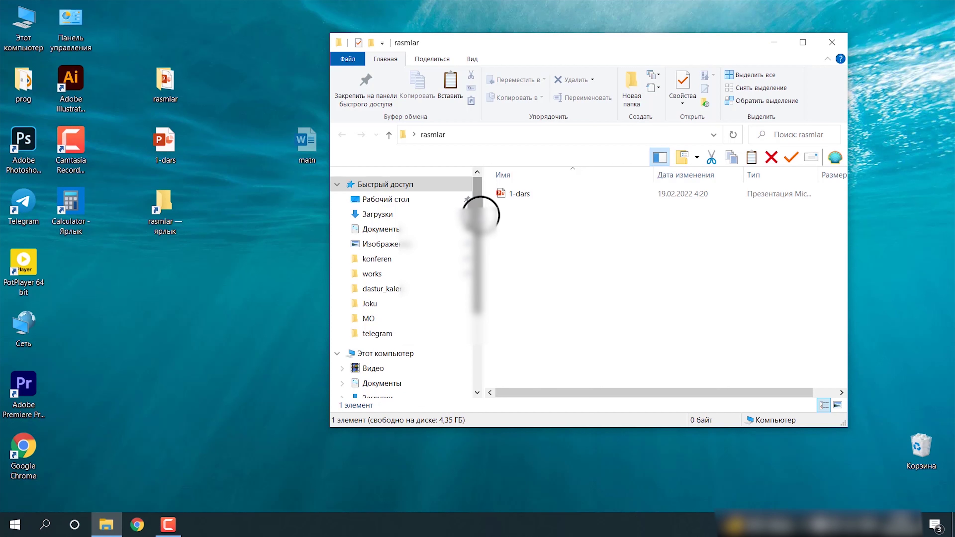
right_click(538, 231)
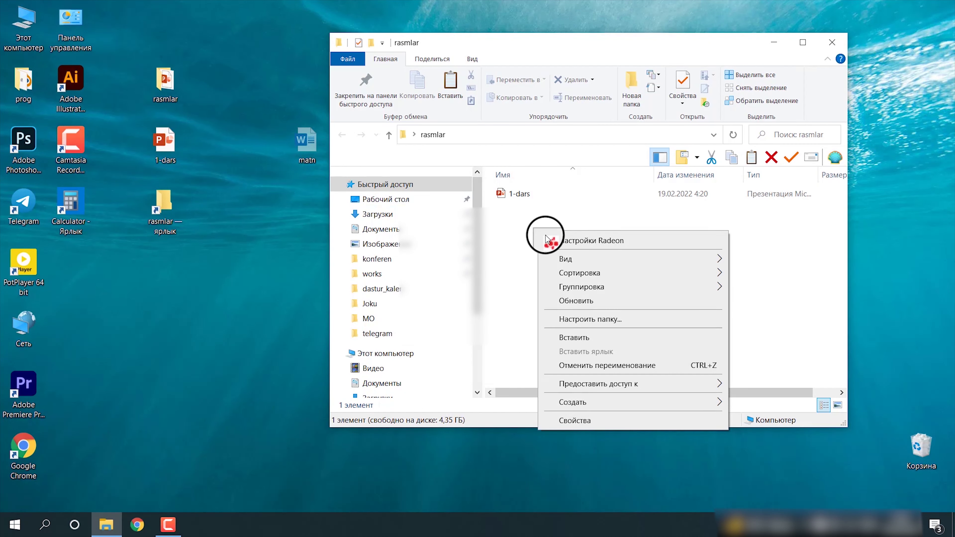
click(591, 334)
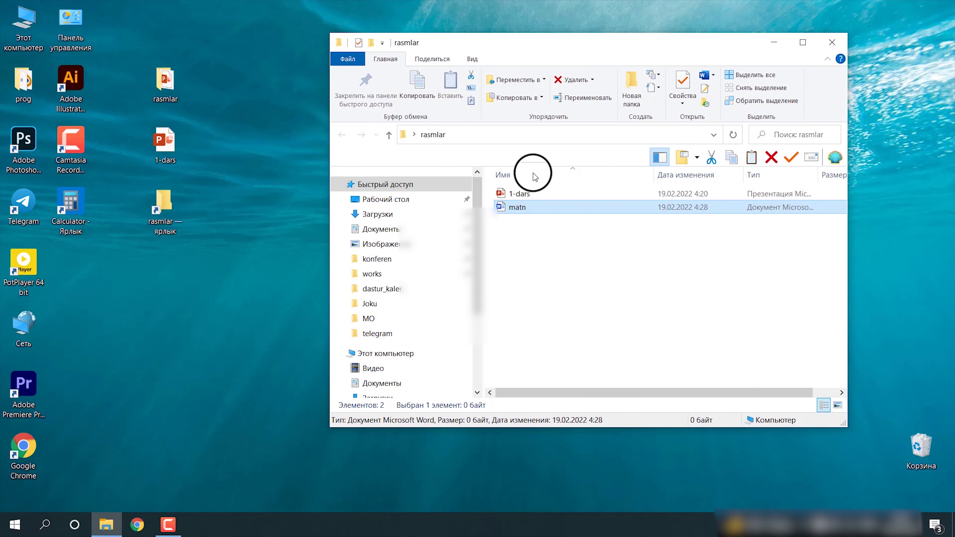
- Move the rasmlar window farther from the desktop icons and select the rasmlar folder on the desktop
drag(580, 43, 646, 40)
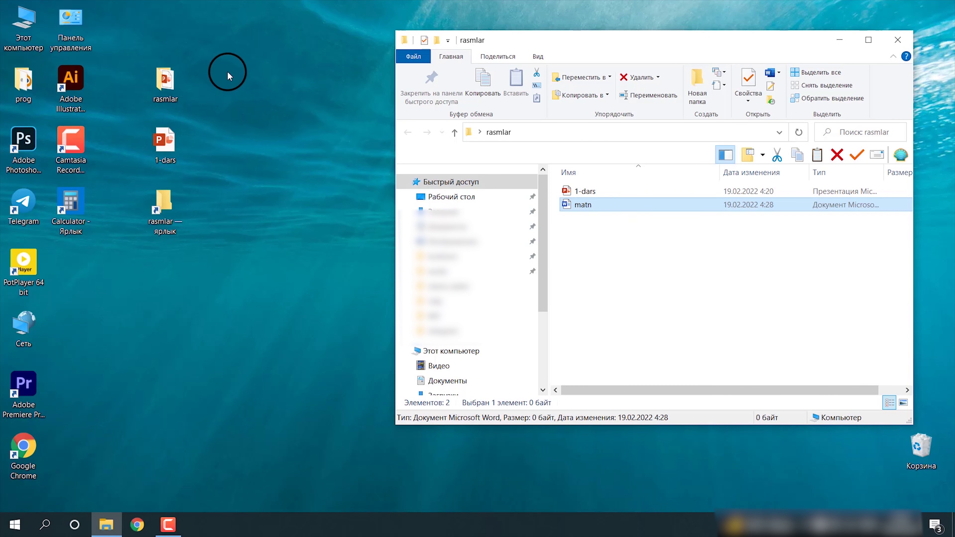
click(165, 84)
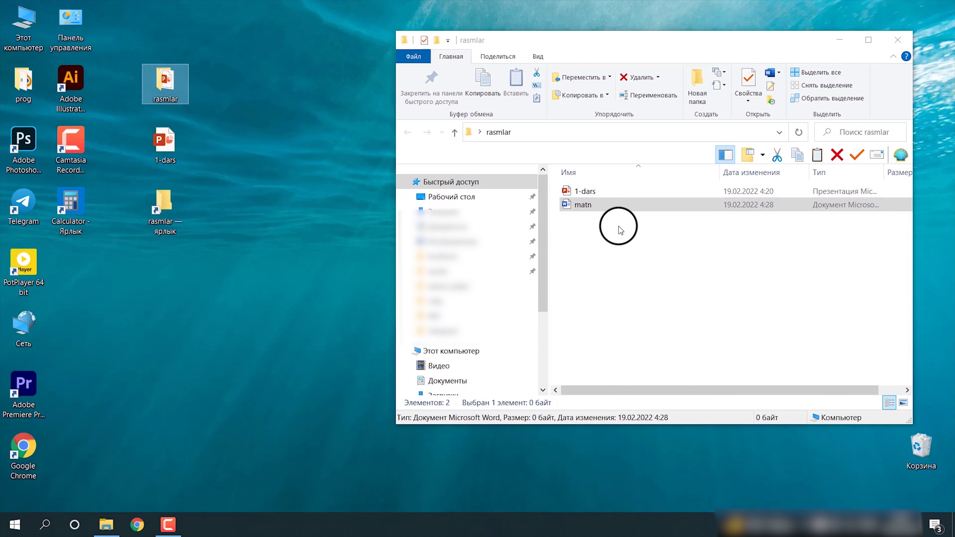
- Move the matn document from the rasmlar folder window onto the desktop and back into the folder
click(592, 208)
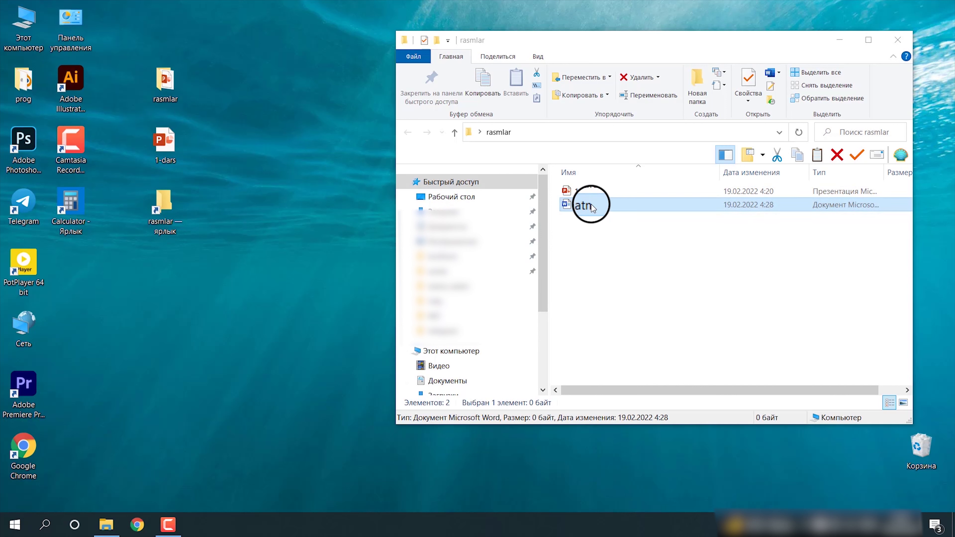
drag(591, 208, 241, 115)
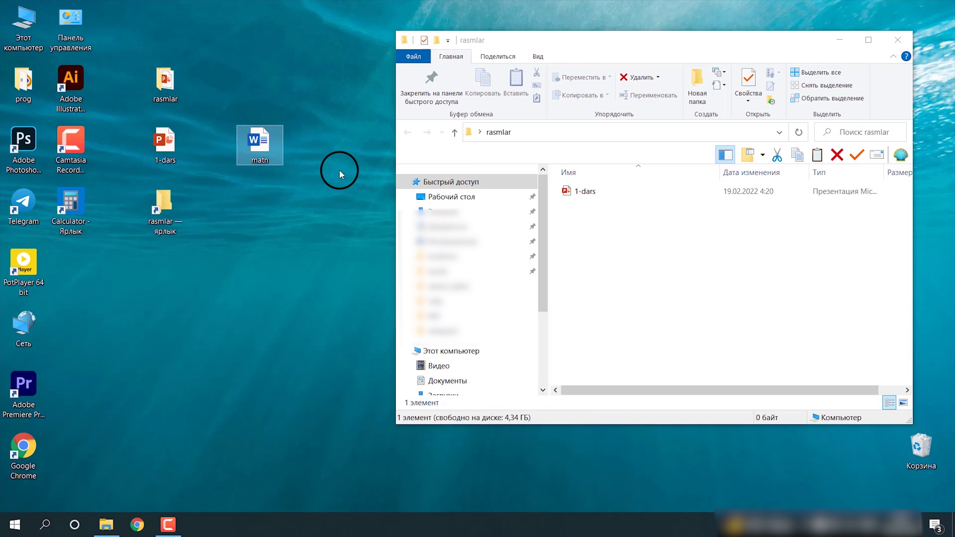
click(210, 121)
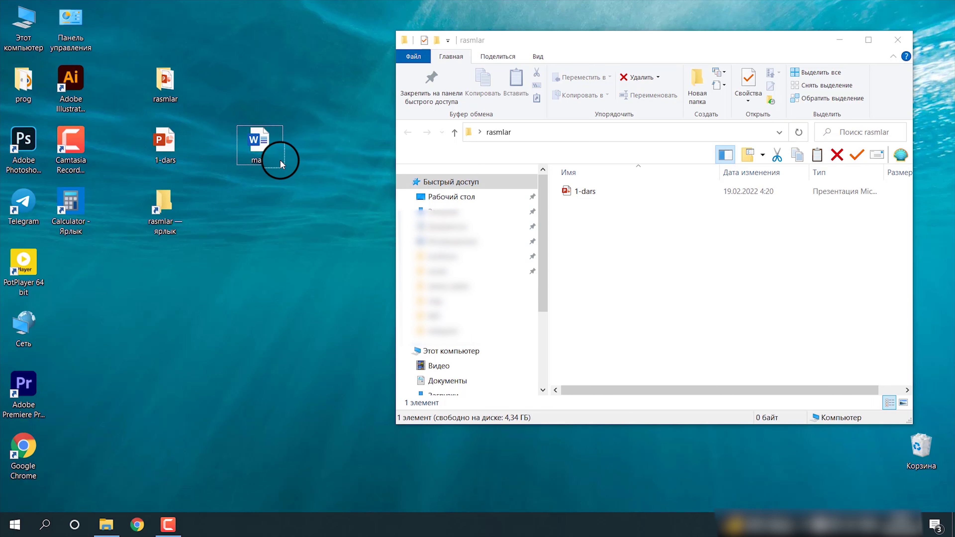
click(241, 138)
drag(241, 137, 709, 252)
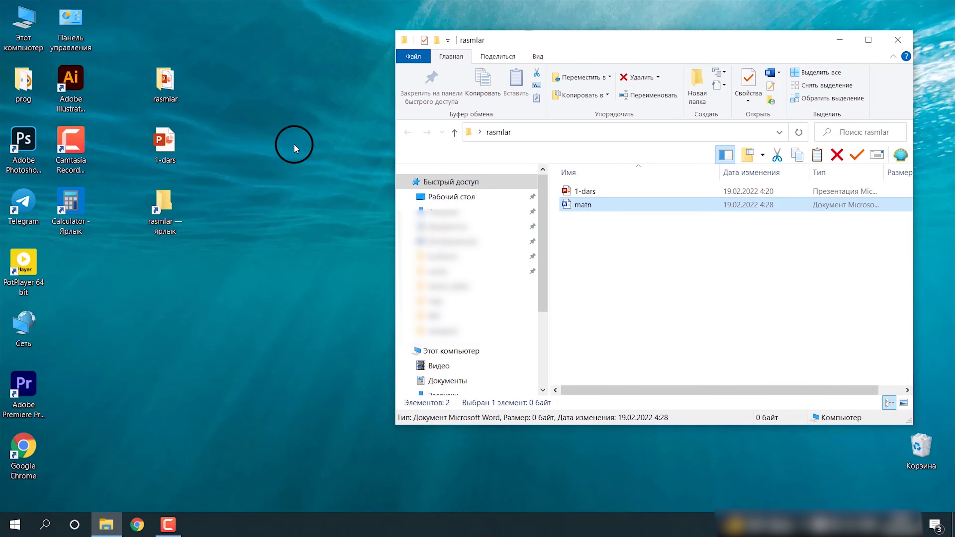
- Cut the matn document from the rasmlar folder, paste it on the desktop and place its icon beside 1-dars
click(650, 191)
click(614, 204)
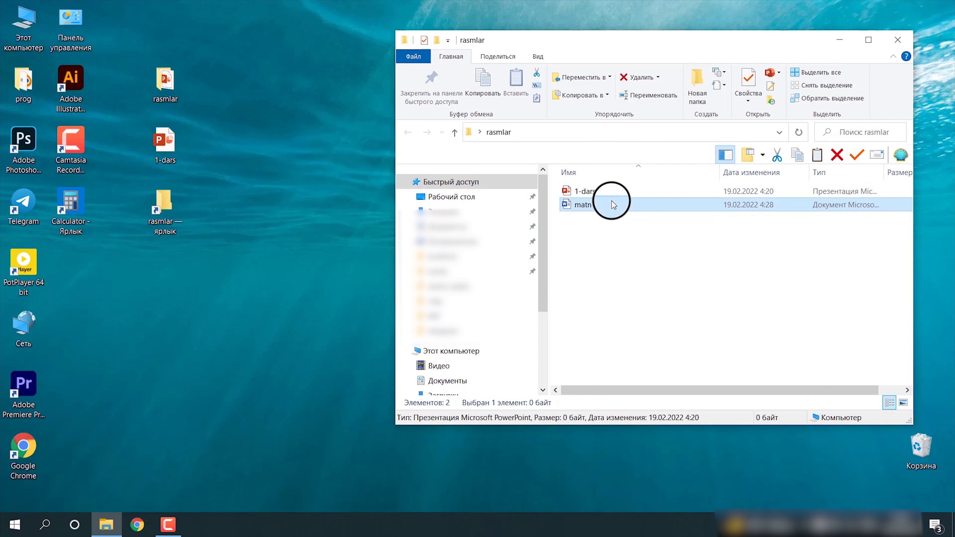
click(264, 152)
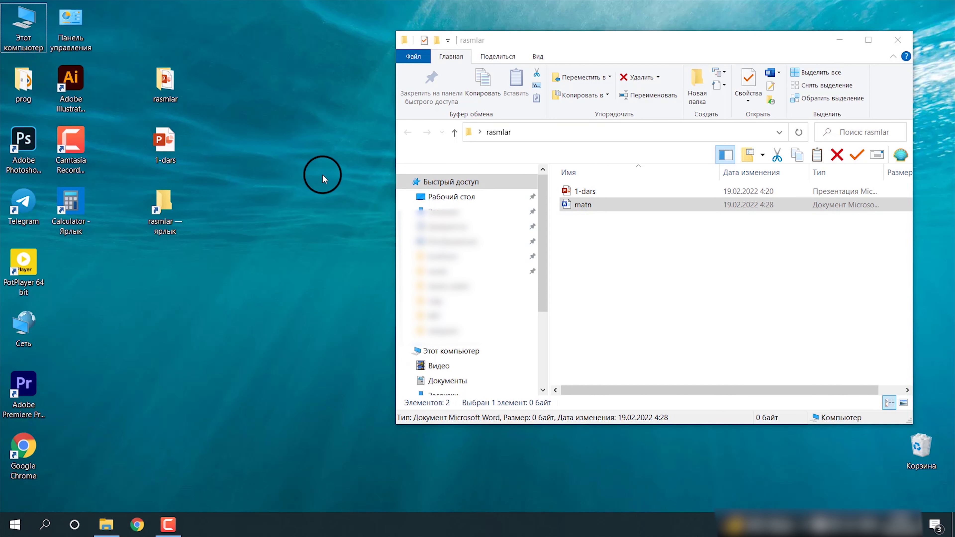
click(609, 205)
click(612, 206)
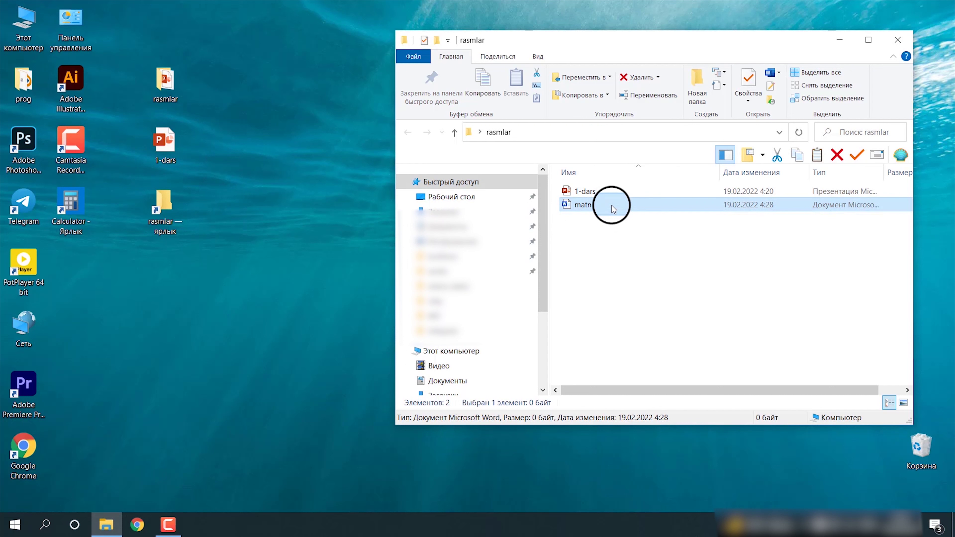
key(ctrl+x)
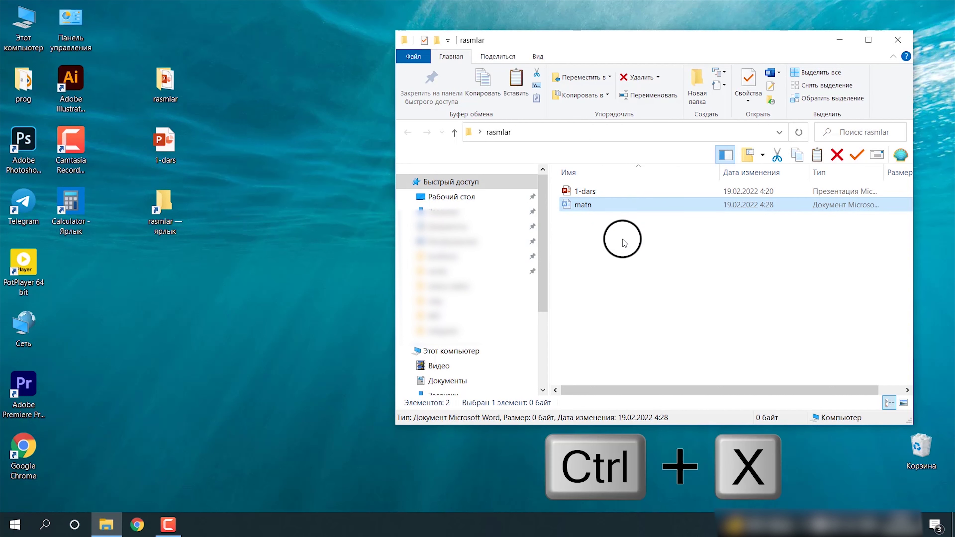
click(253, 149)
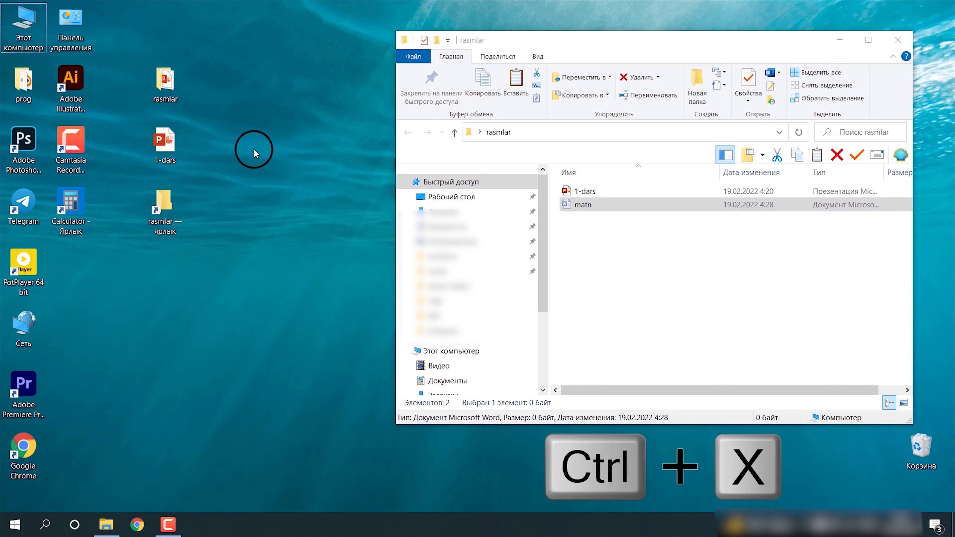
key(ctrl+v)
drag(81, 258, 256, 140)
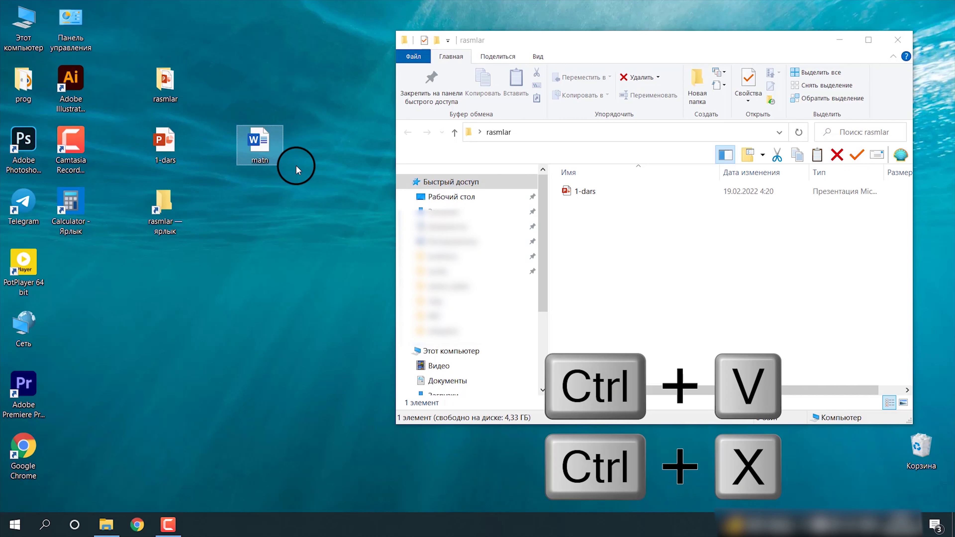
- Copy the matn document from the desktop and paste the copy into the open rasmlar folder
key(ctrl+c)
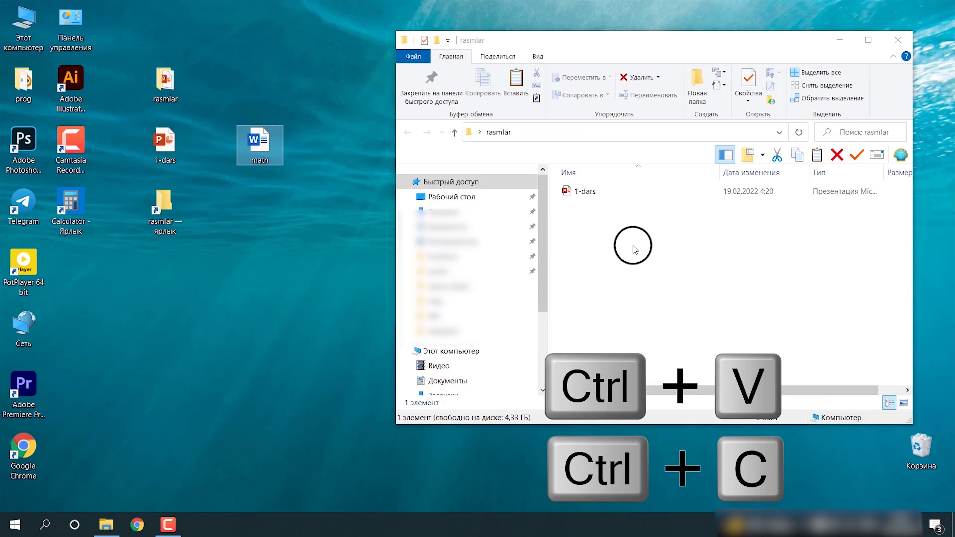
click(639, 244)
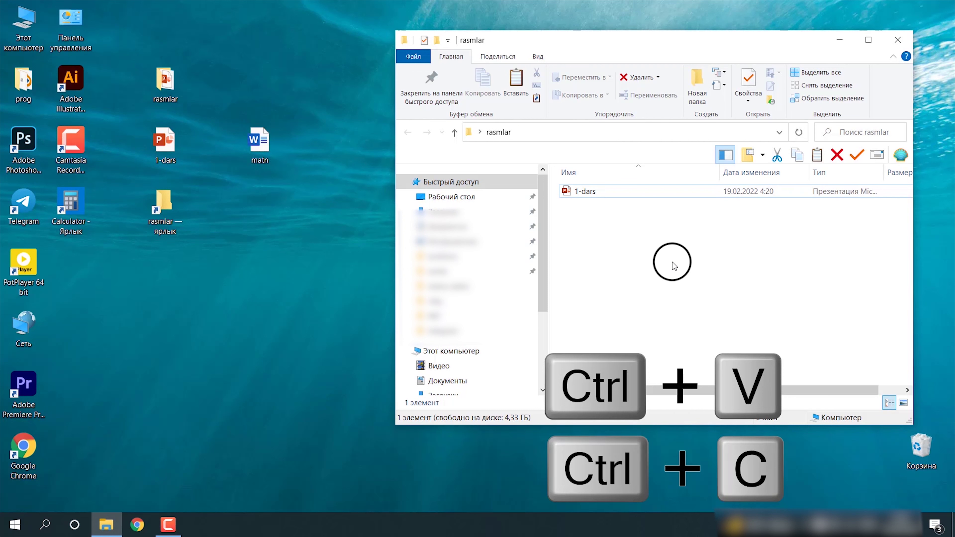
key(ctrl+v)
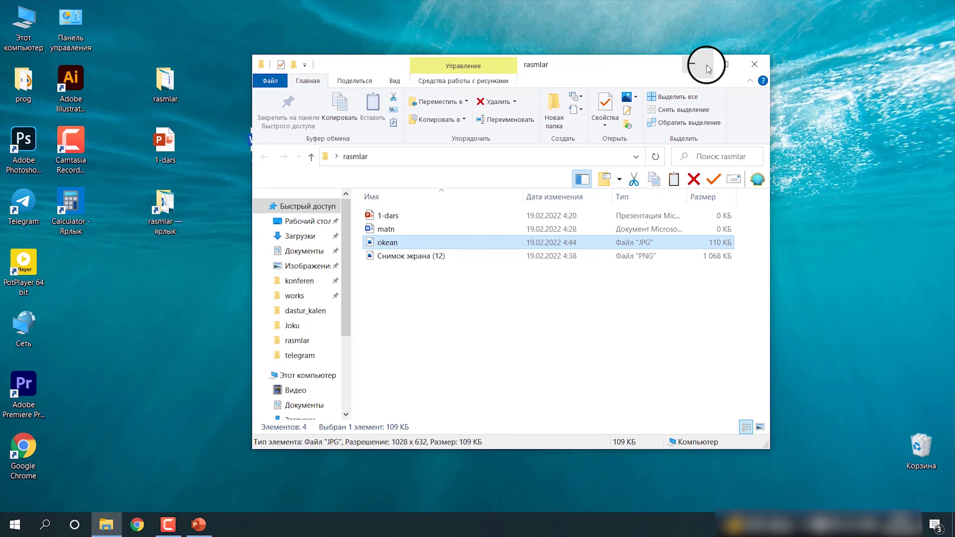
- Minimize the rasmlar window and move the matn icon to the spot below the Calculator shortcut on the desktop
click(706, 63)
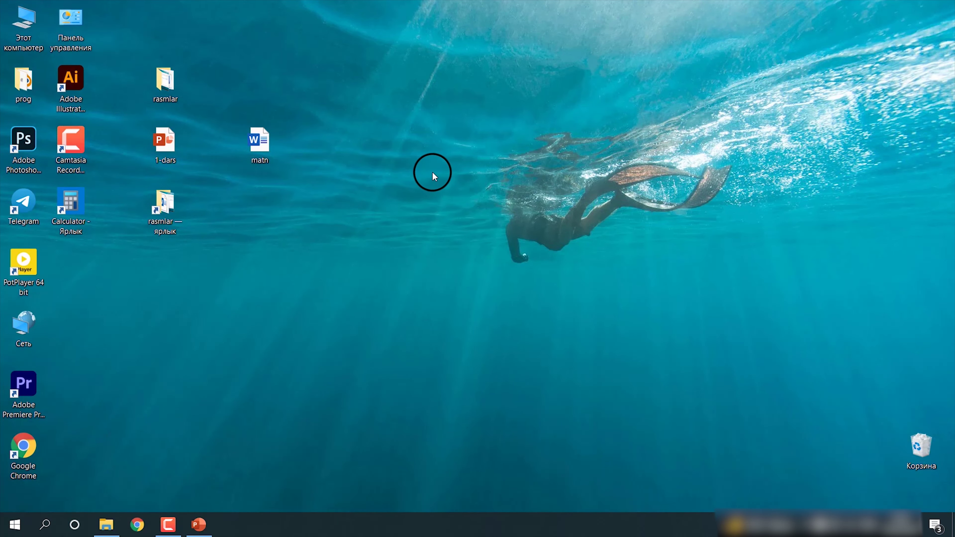
drag(264, 140, 75, 254)
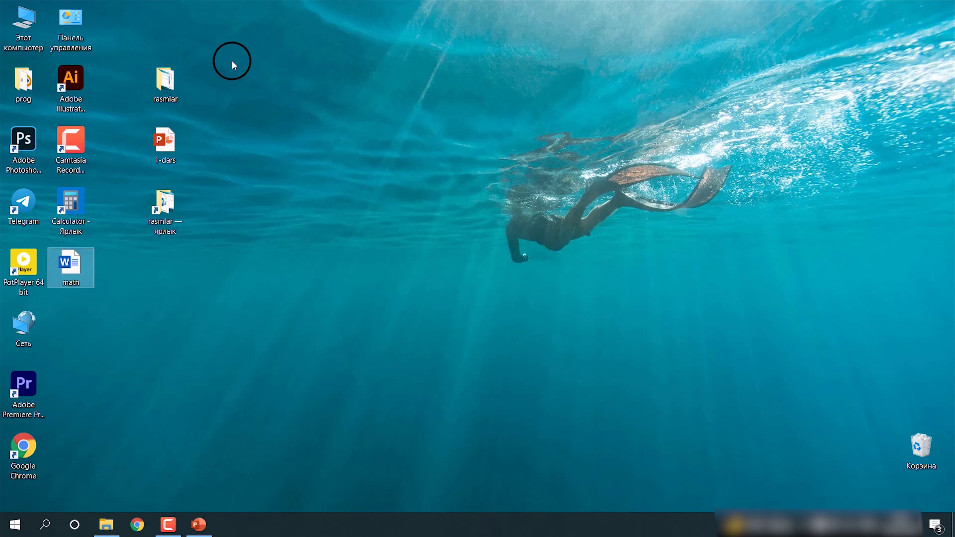
drag(219, 49, 222, 106)
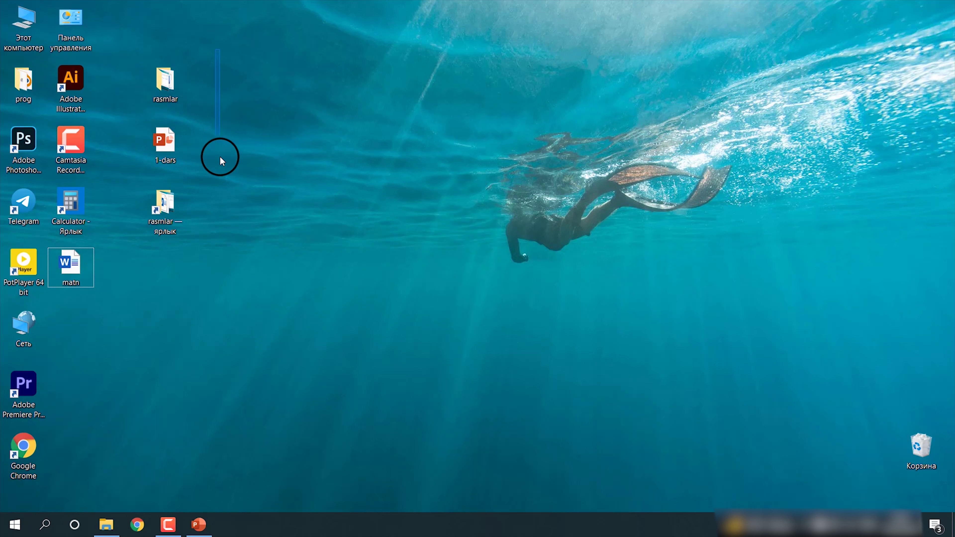
drag(219, 194, 219, 194)
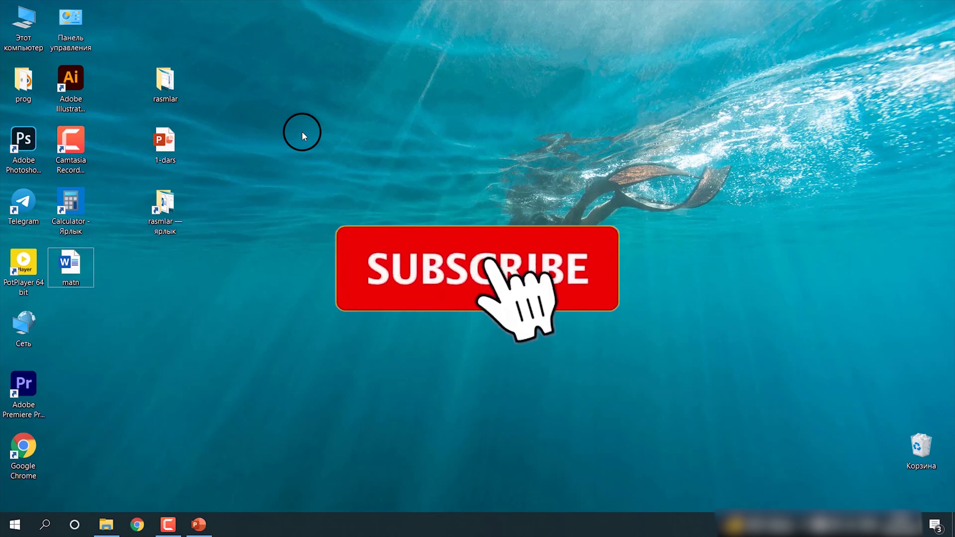